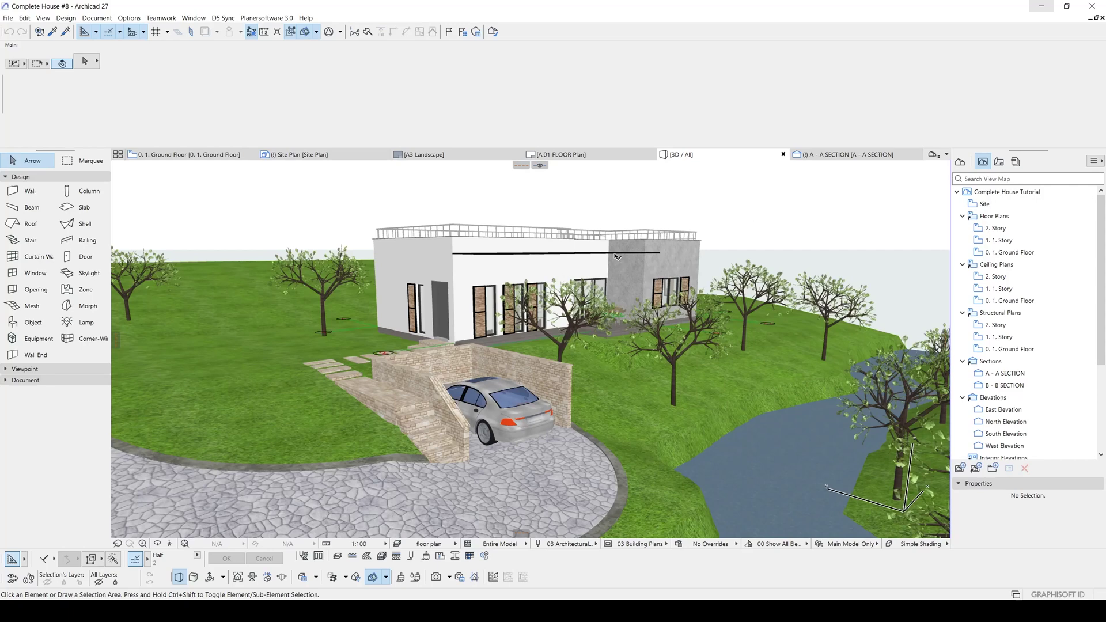
scroll(582, 270, up, 2)
scroll(581, 270, up, 2)
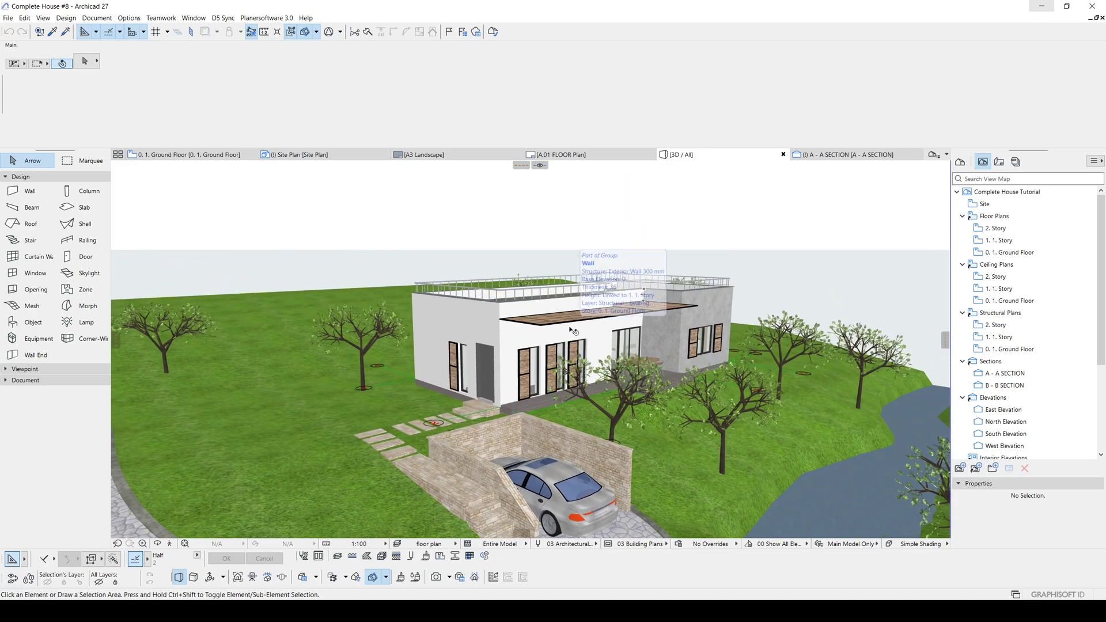
scroll(512, 348, up, 2)
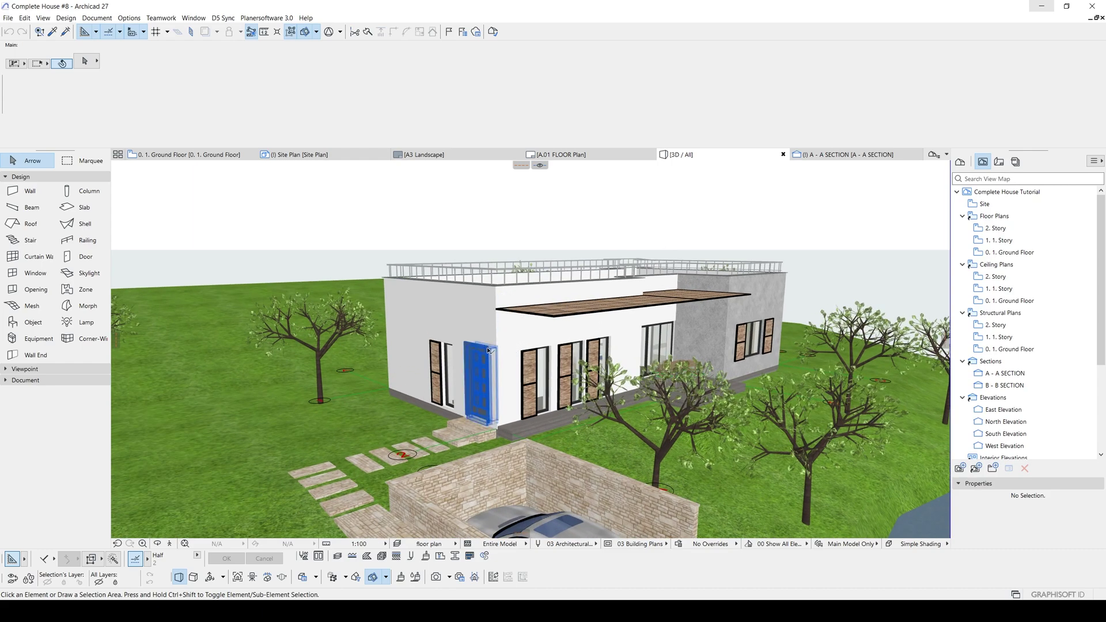
- Walk into the living room in 3D Explore mode, then leave the walkthrough
key(shift+f)
key(Up)
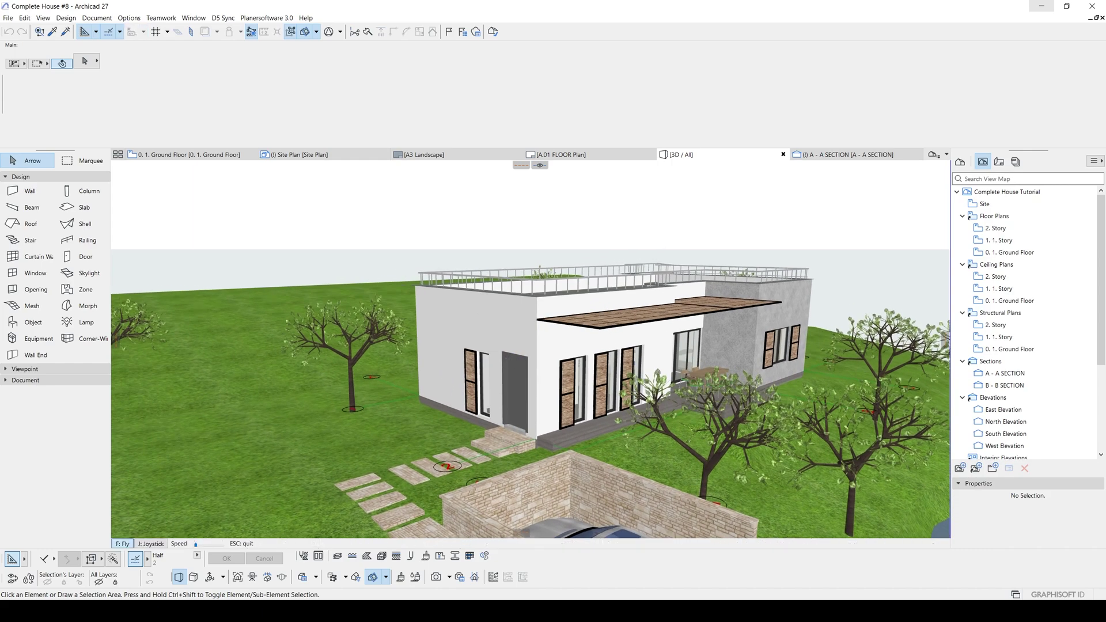
key(Up)
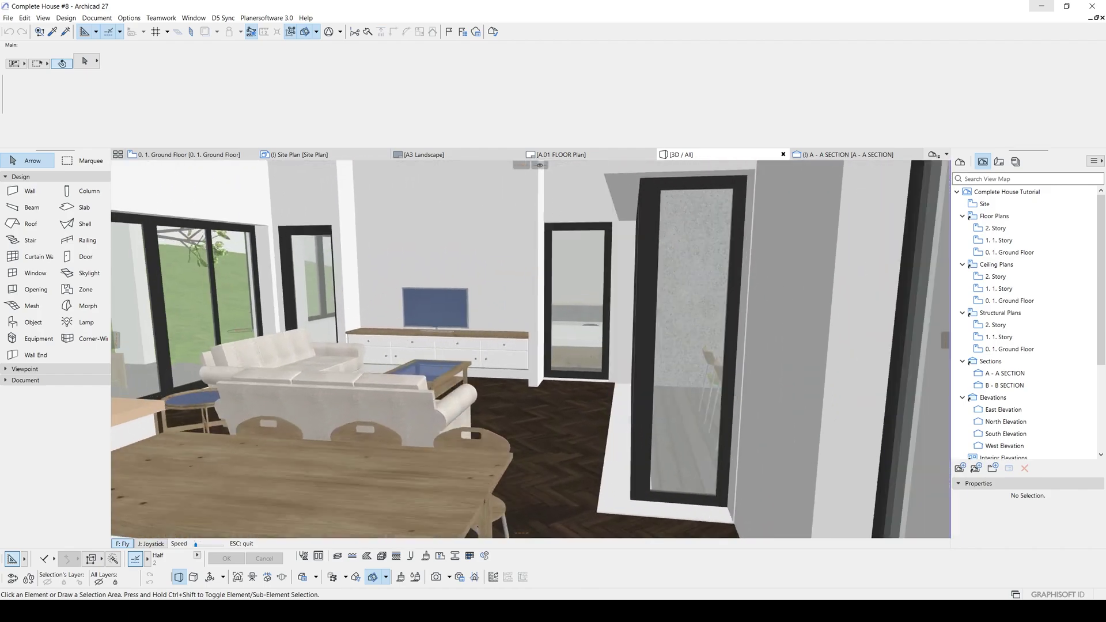
key(Escape)
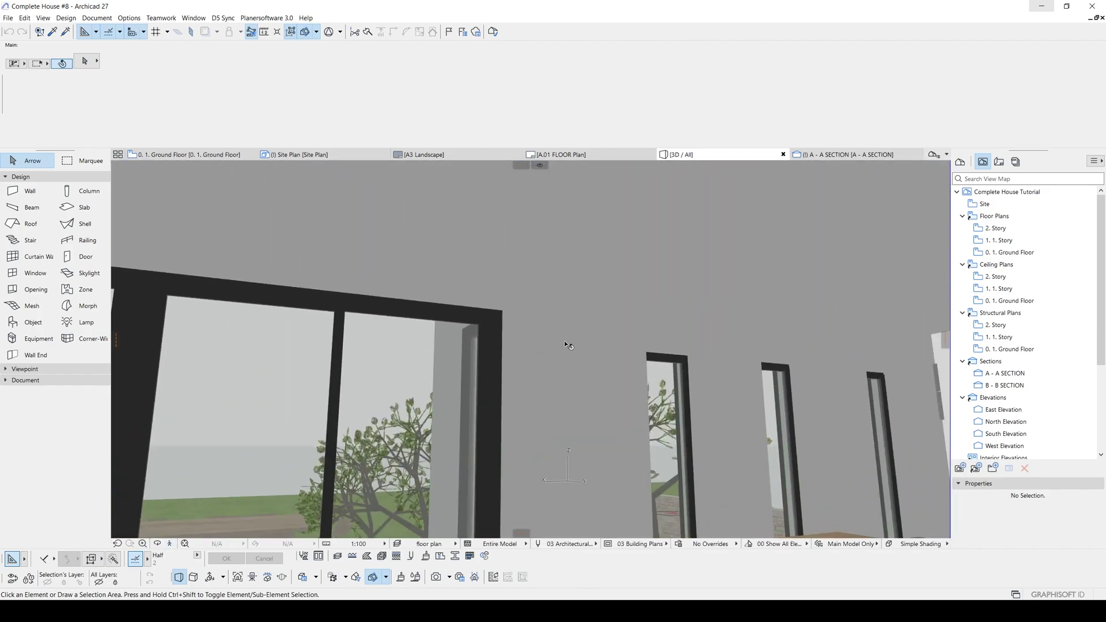
- Select the Exterior Wall 300 mm wall and back out to an exterior view
click(566, 345)
key(shift+f)
key(Down)
key(Escape)
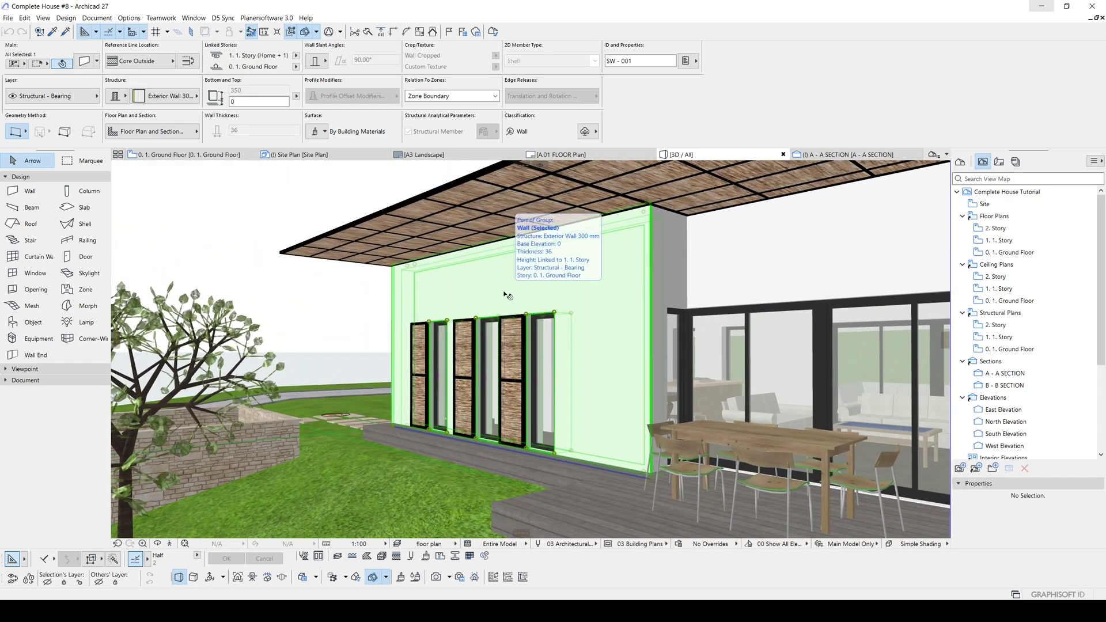
right_click(506, 296)
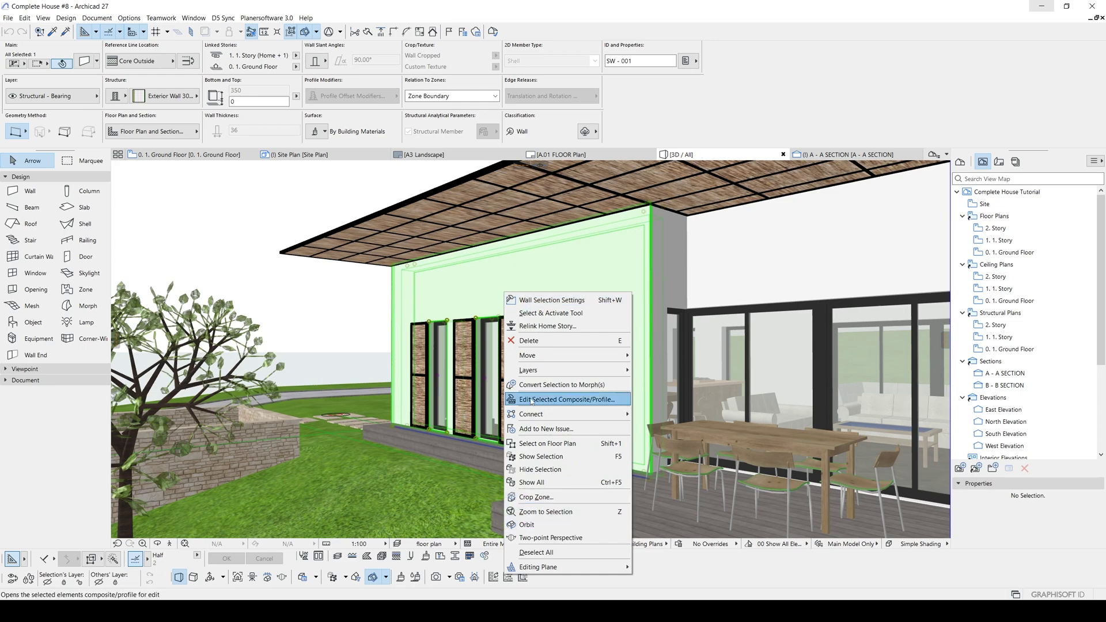
click(560, 403)
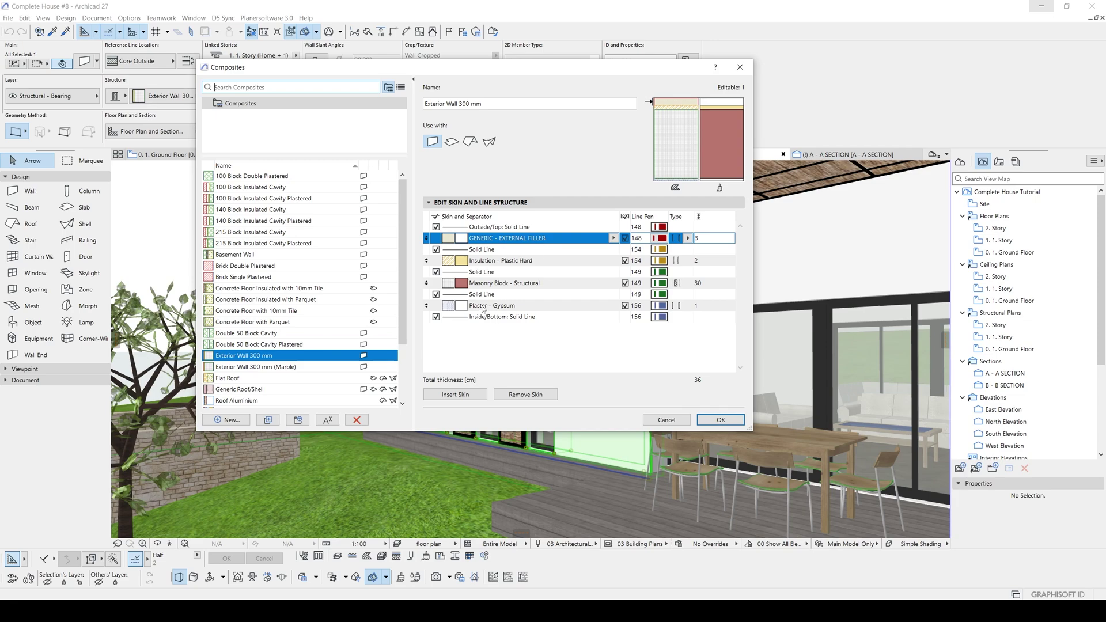
click(666, 420)
key(shift+f)
key(Escape)
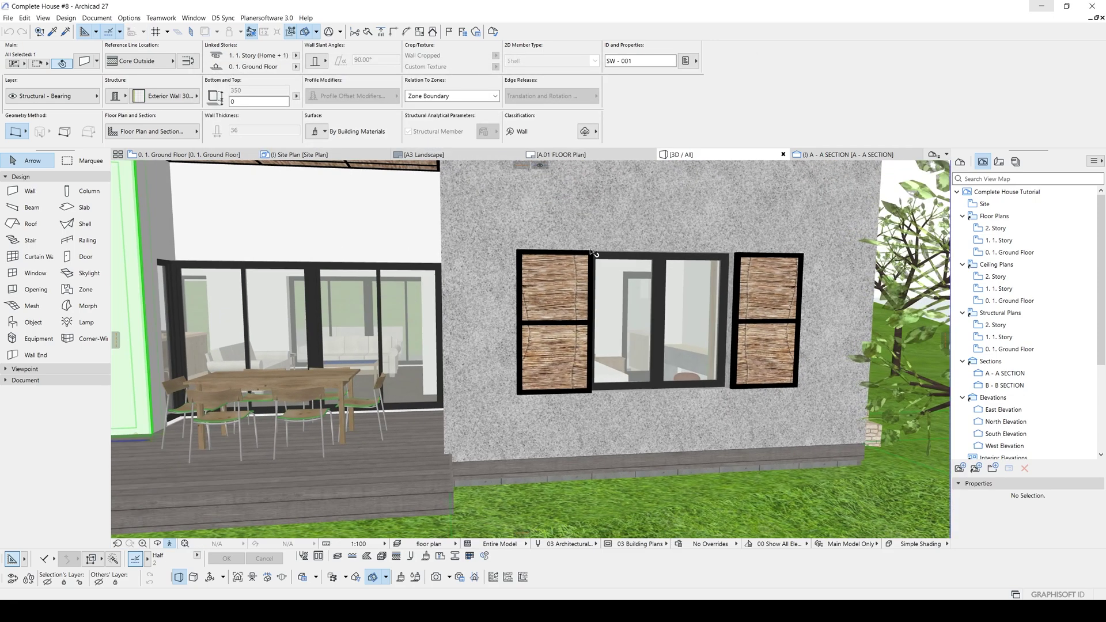
right_click(626, 231)
click(695, 328)
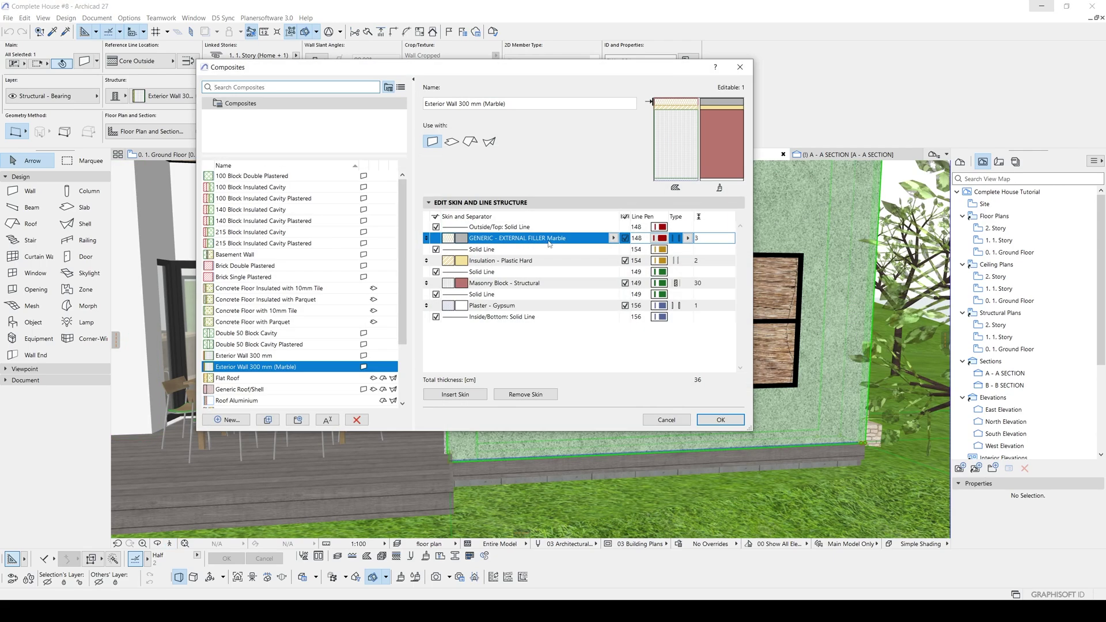
click(498, 307)
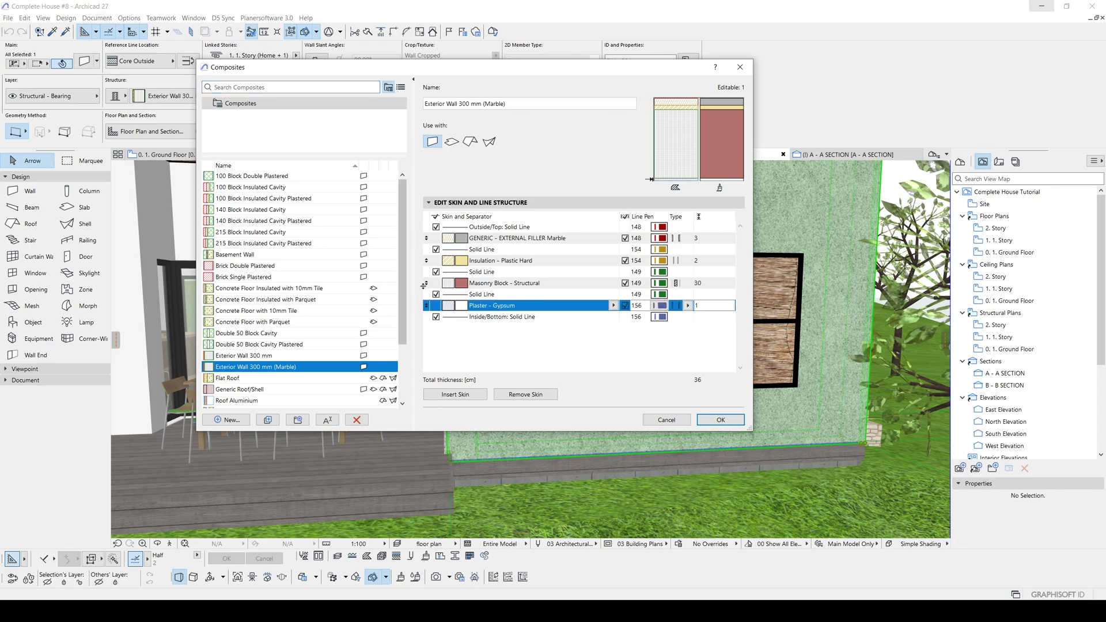
click(719, 418)
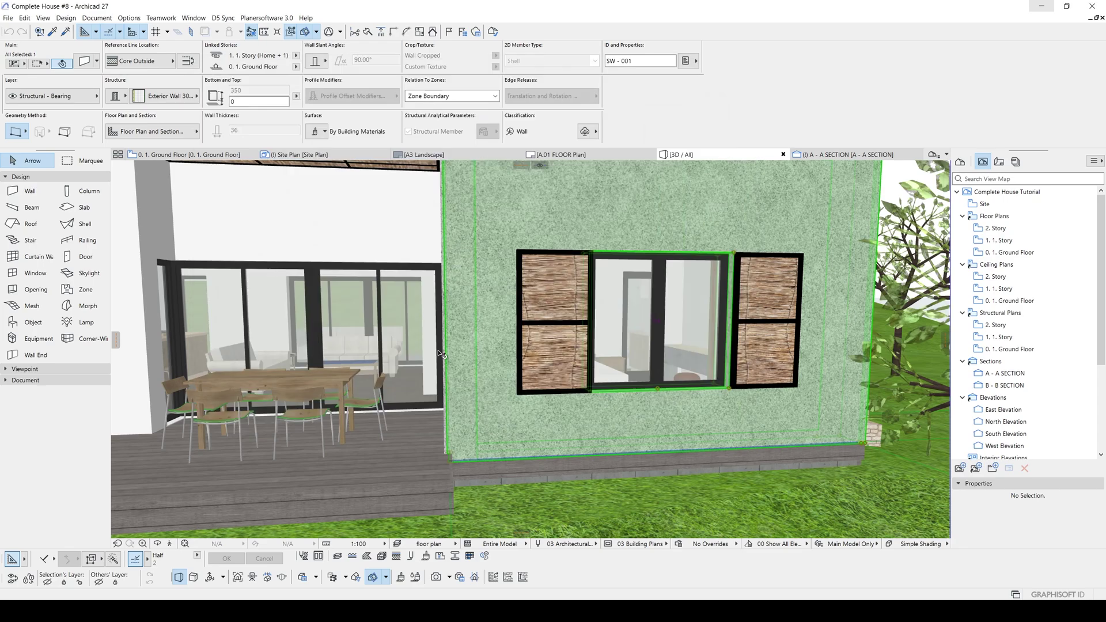
key(shift+F3)
key(Down)
key(Escape)
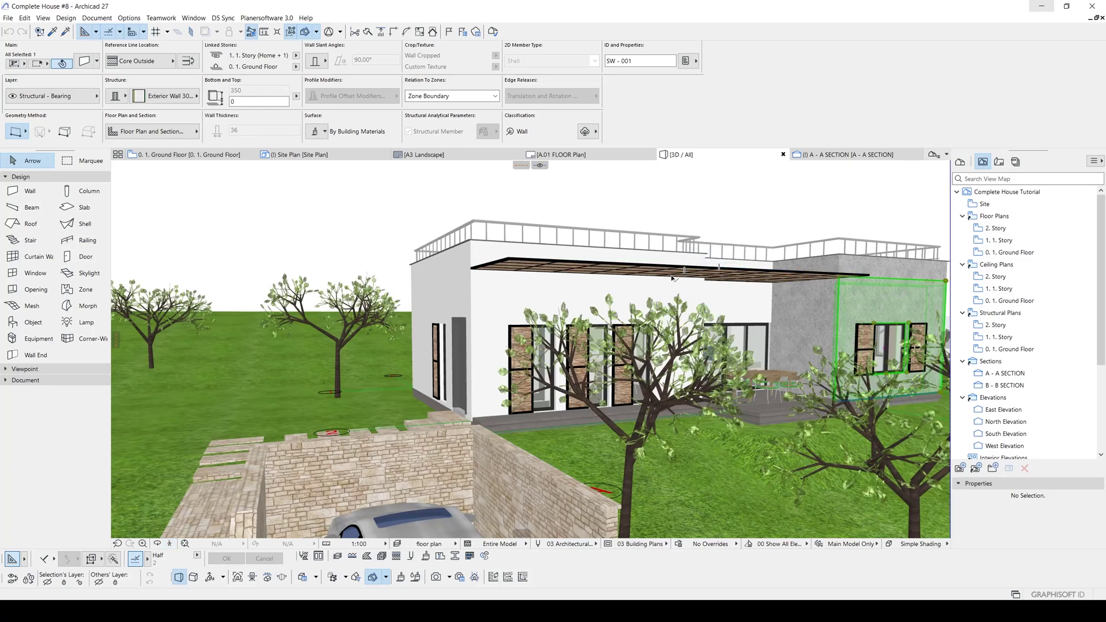
shift+middle_drag(707, 279, 694, 241)
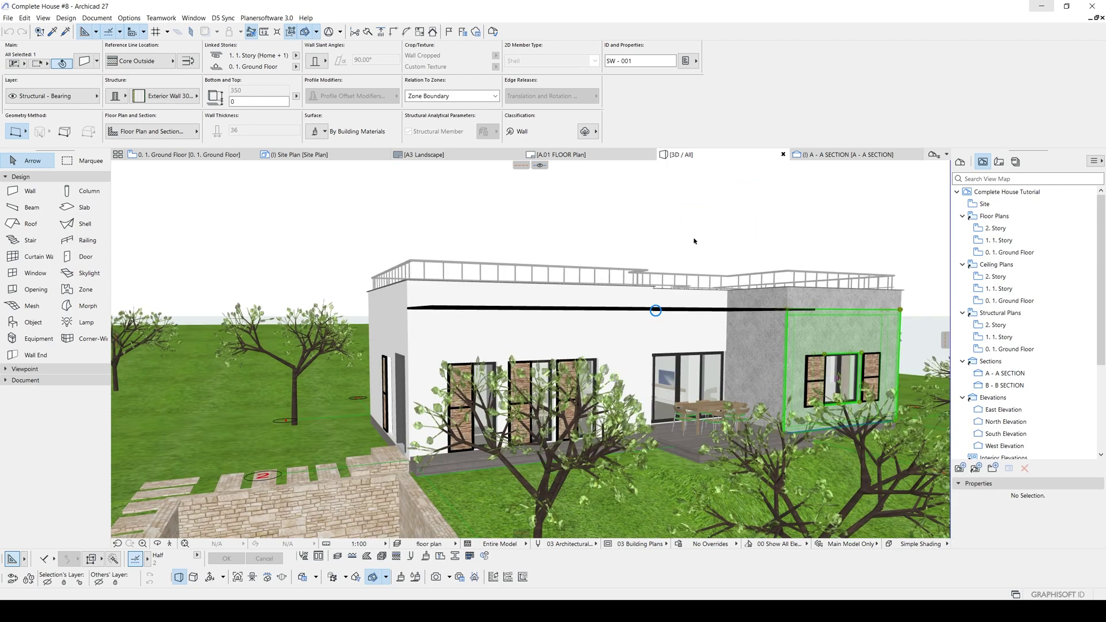
- Return to the Ground Floor plan and bring up the schedule Scheme Settings
key(Escape)
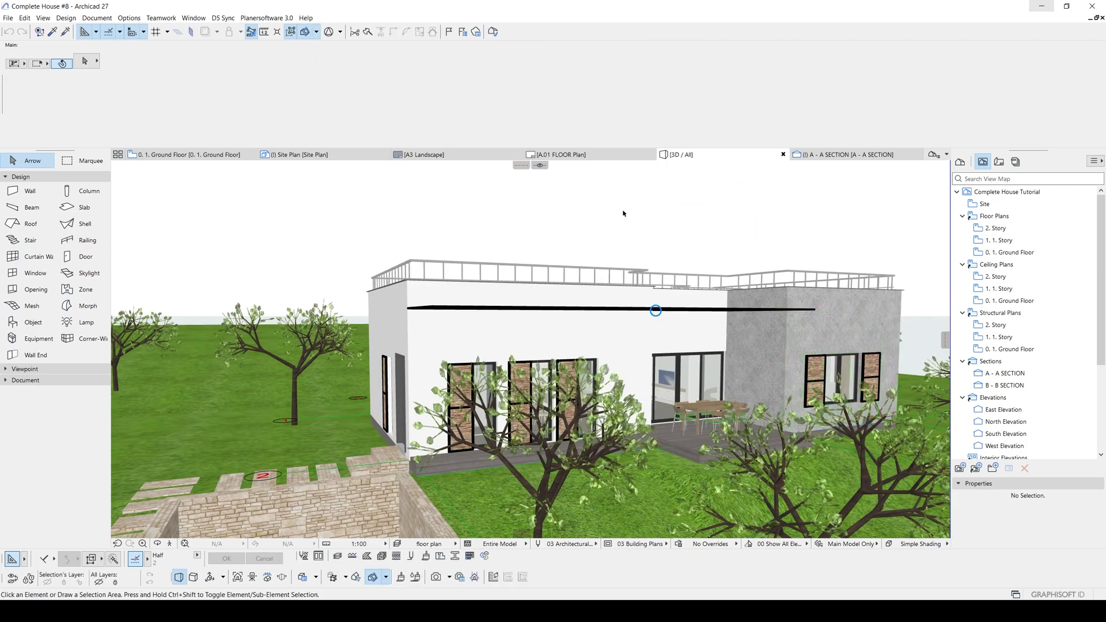
key(F2)
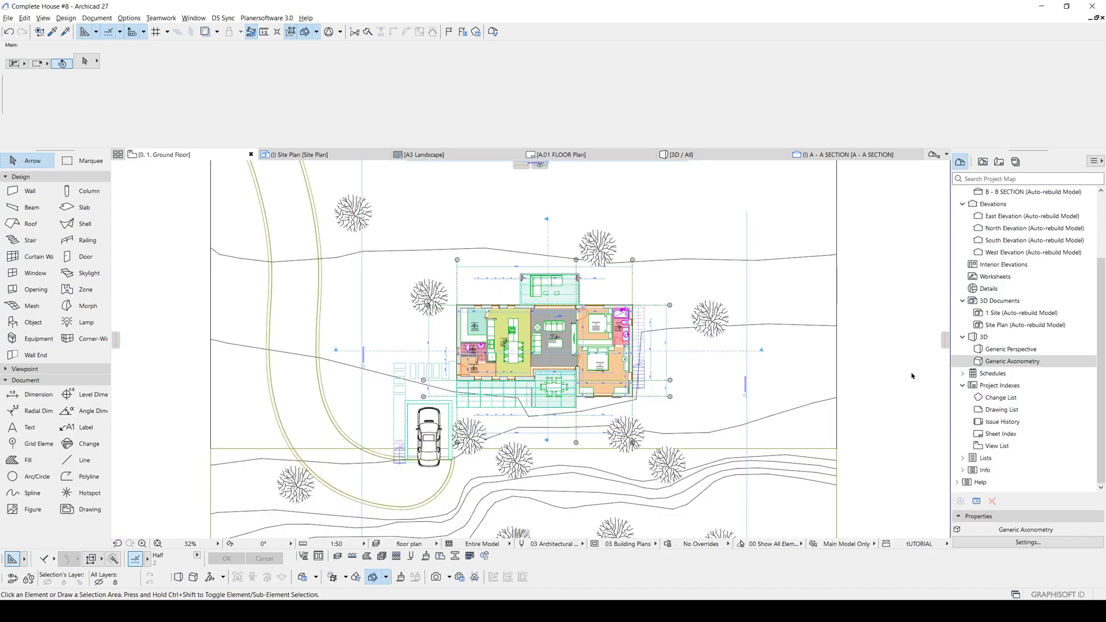
right_click(999, 375)
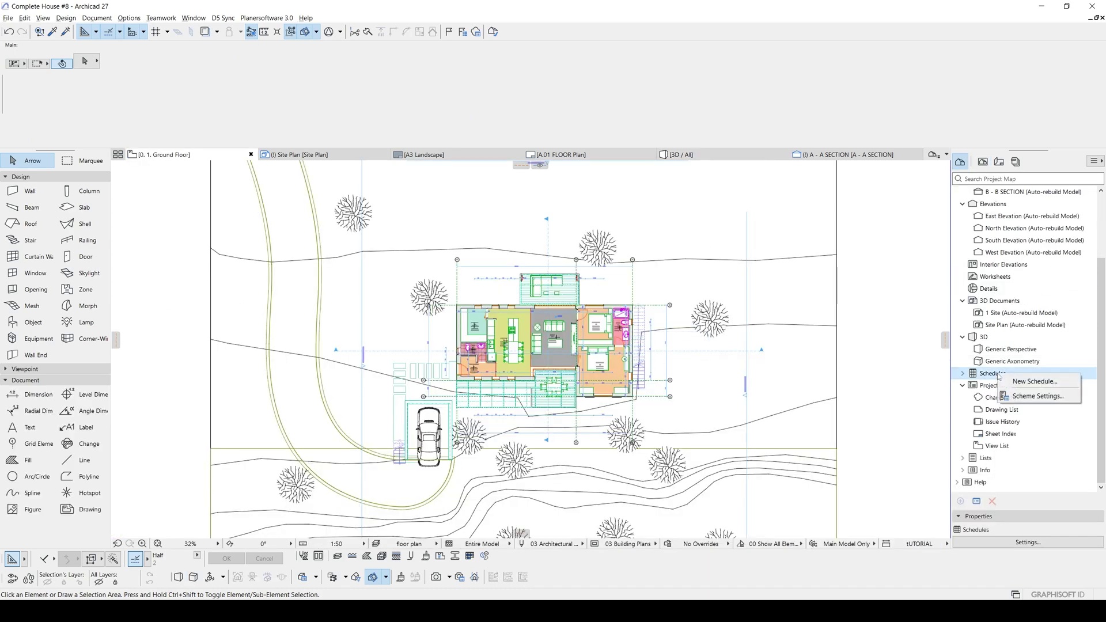
click(1024, 390)
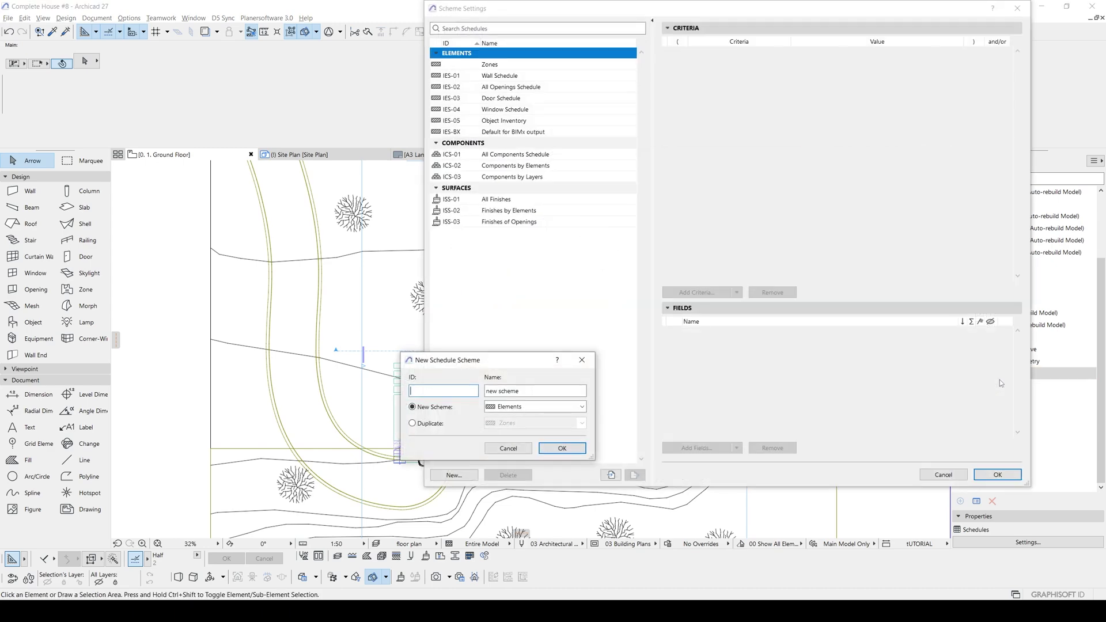
- Create a new Surfaces scheme named OUTSIDE PAINT
drag(584, 391, 471, 393)
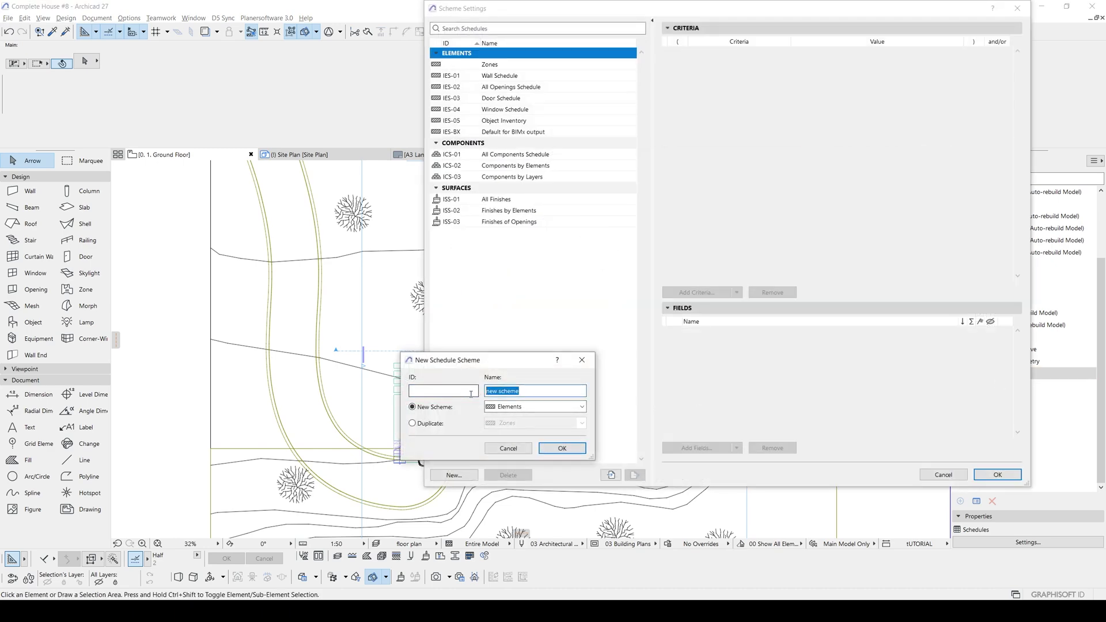
text(OUTSIDE PAINT)
click(514, 406)
click(496, 434)
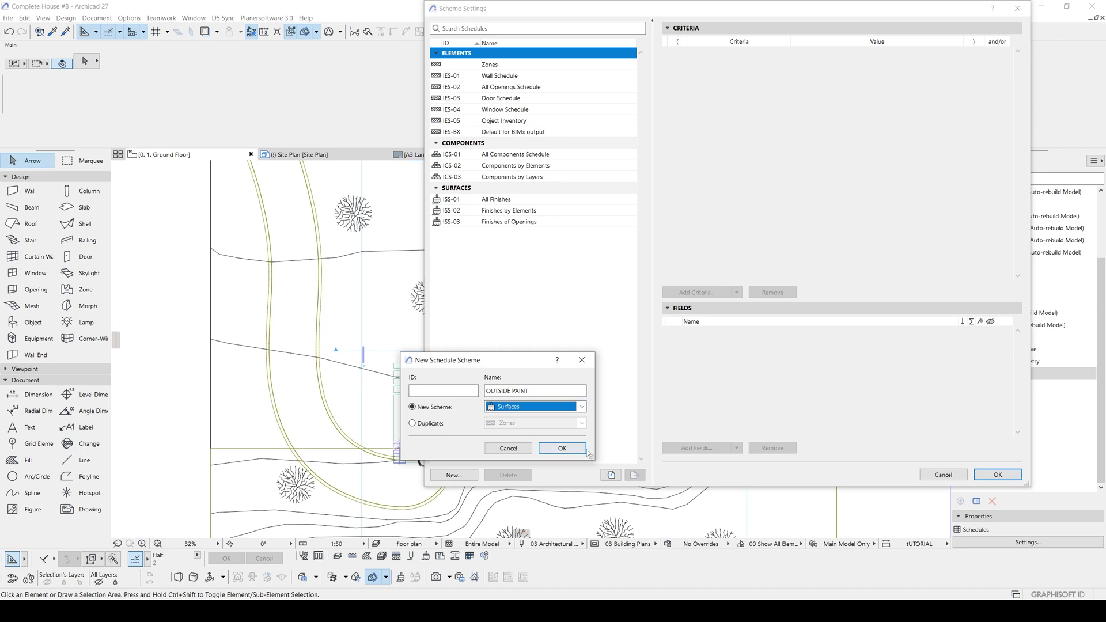
click(562, 447)
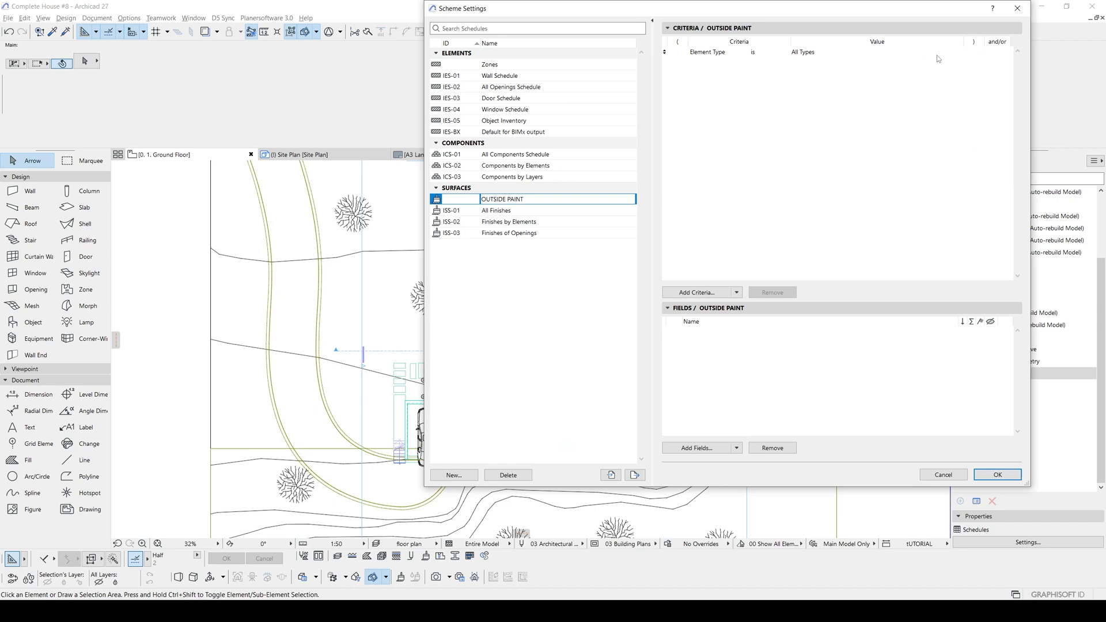
- Set the Element Type criterion from All Types to Wall and reposition the settings window
click(956, 53)
click(956, 53)
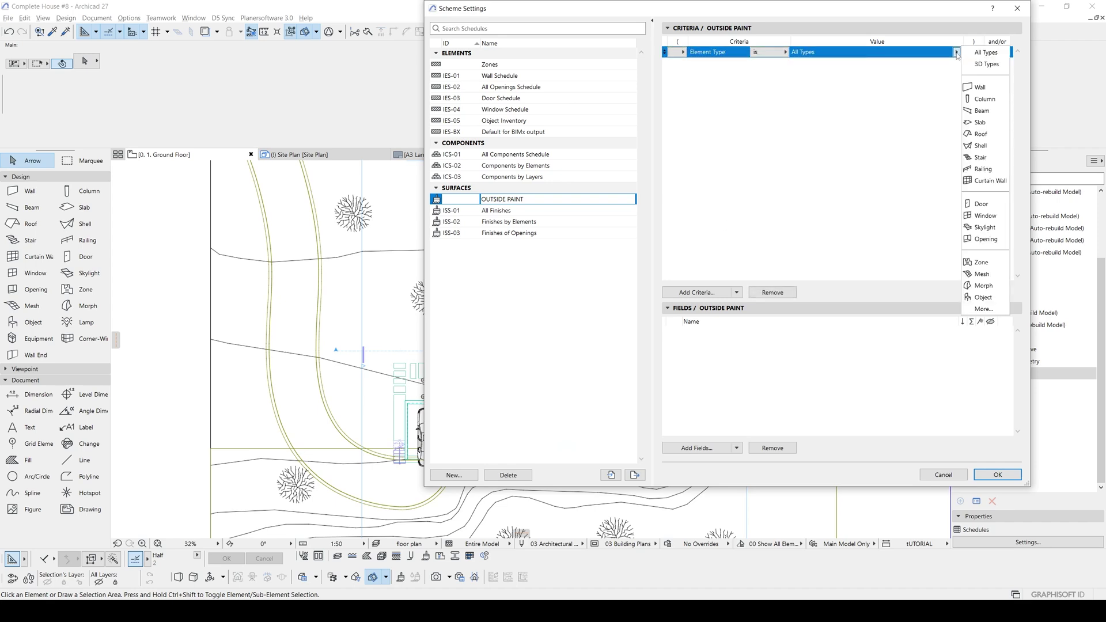
click(985, 87)
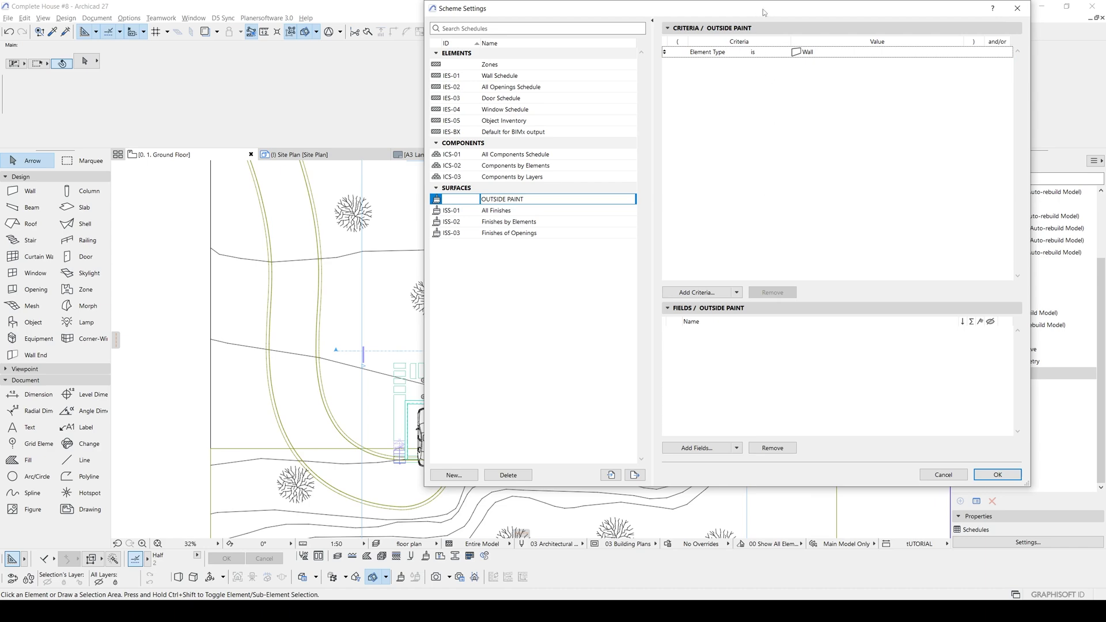
drag(762, 12, 555, 512)
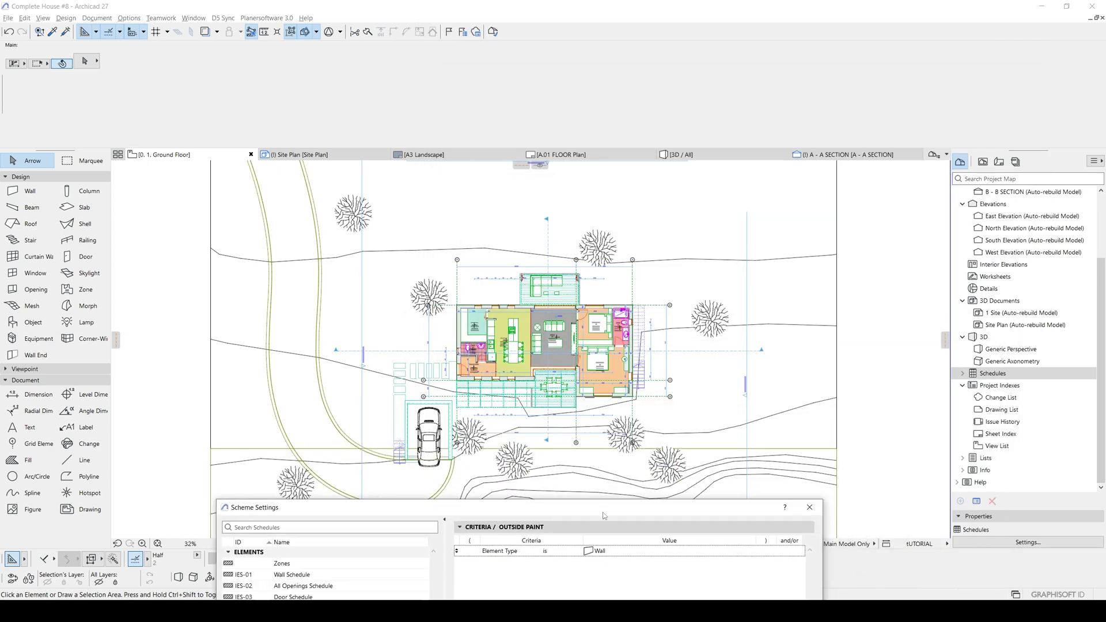
drag(603, 515, 778, 501)
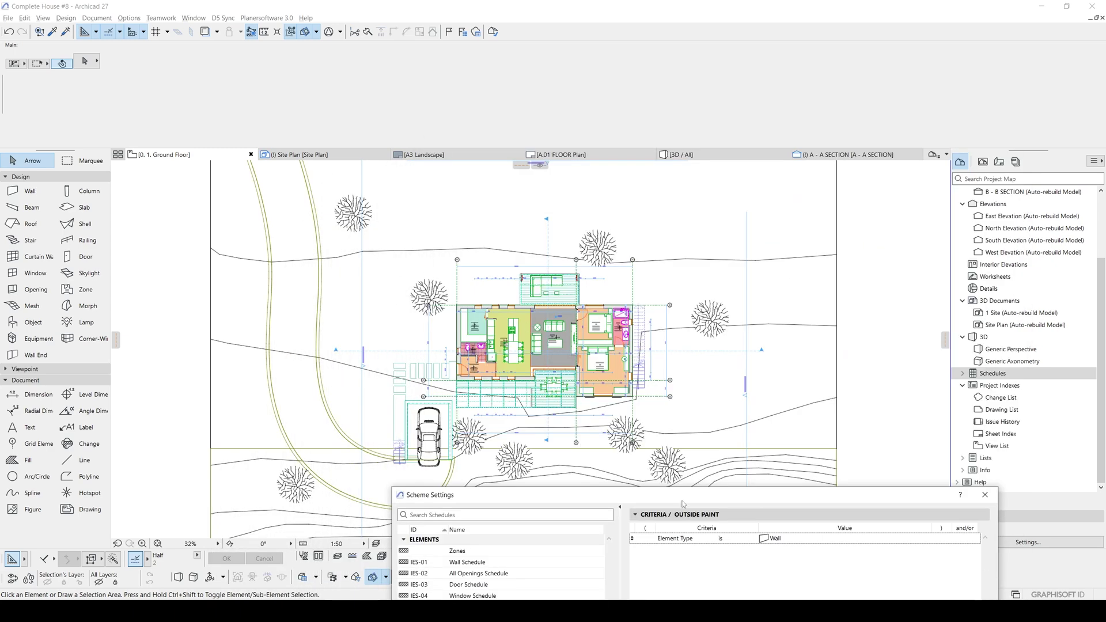
drag(682, 503, 701, 160)
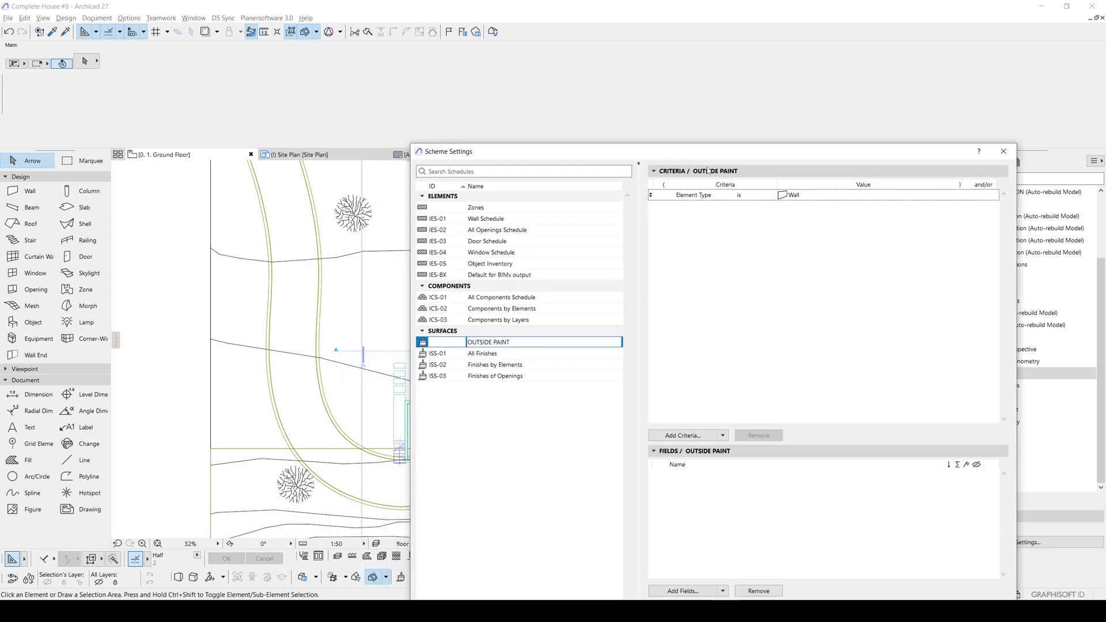
- Add a Composite criterion from Construction properties, removing the unwanted Composite Name rows
click(680, 436)
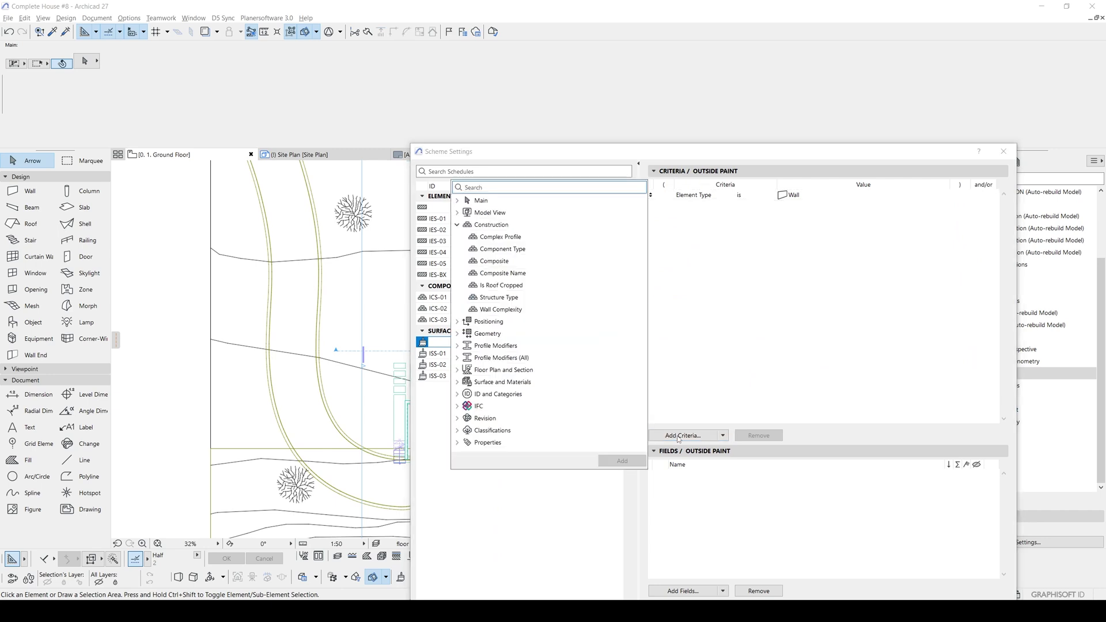
double_click(503, 273)
click(767, 231)
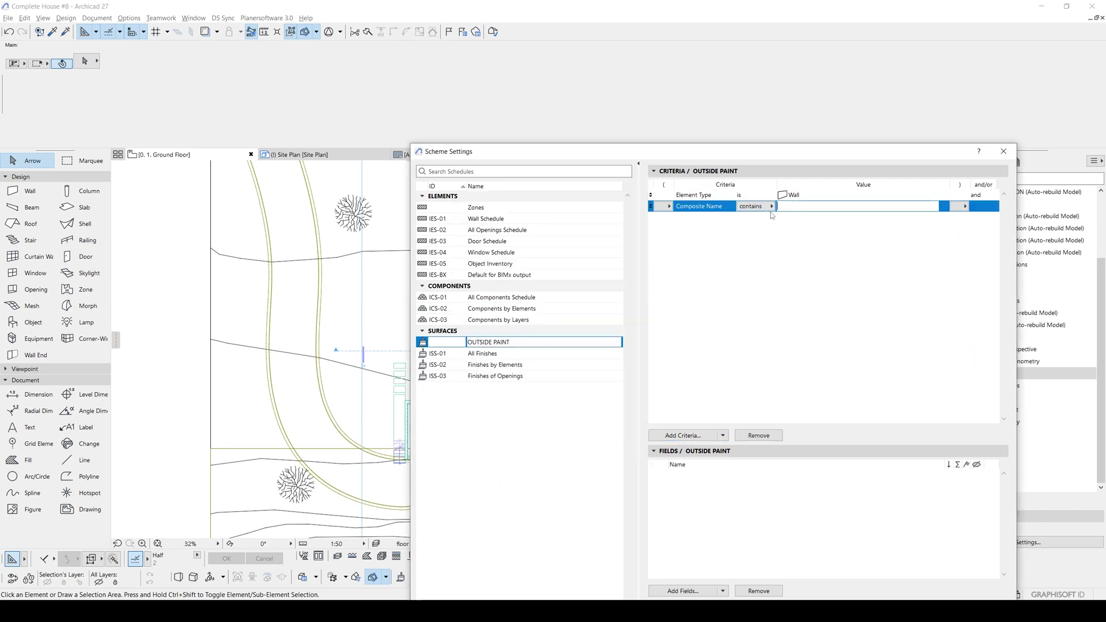
click(764, 436)
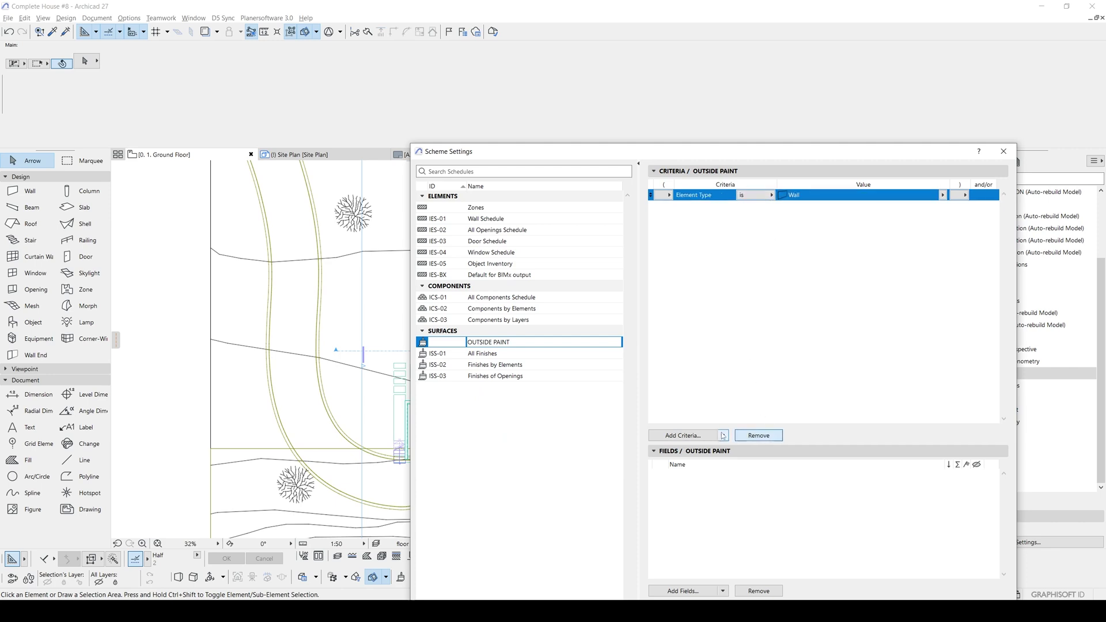
click(696, 436)
click(503, 238)
double_click(503, 273)
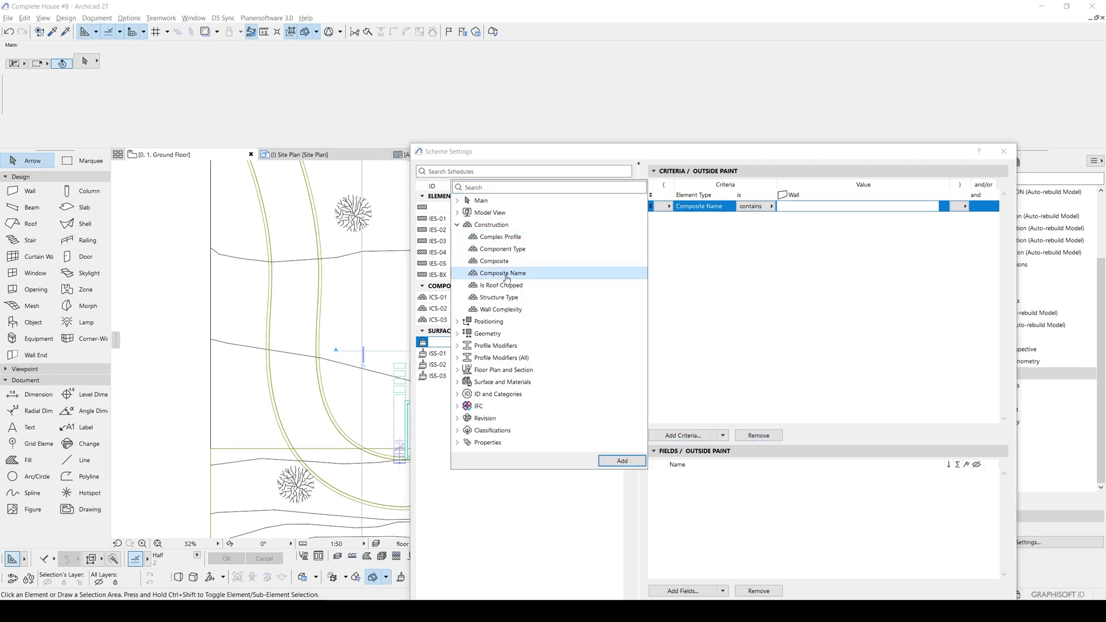
double_click(501, 262)
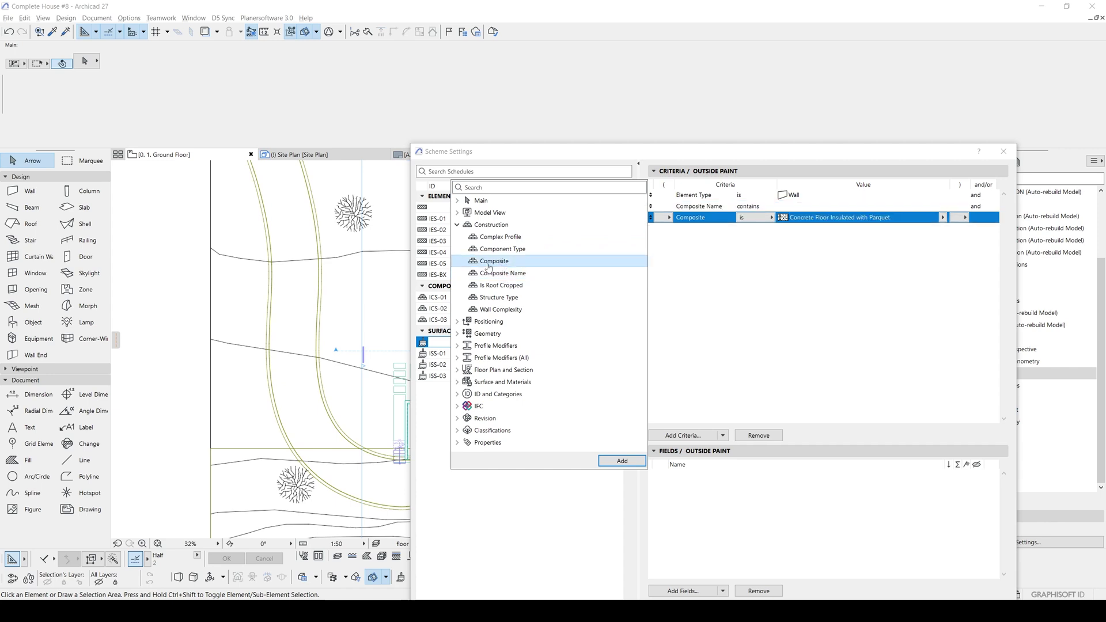
click(710, 209)
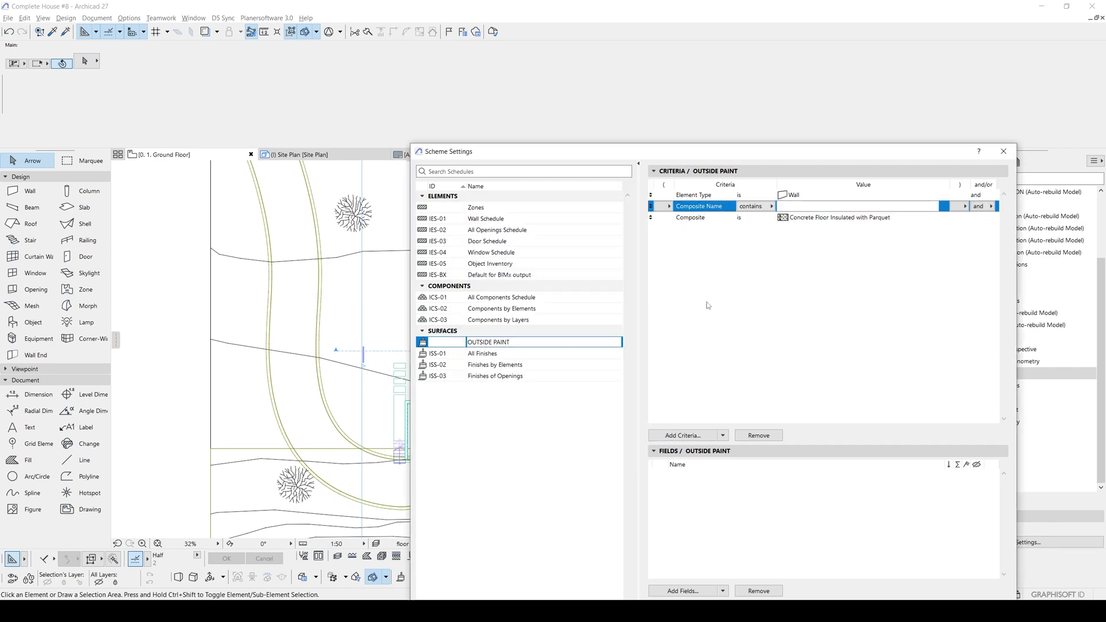
click(759, 434)
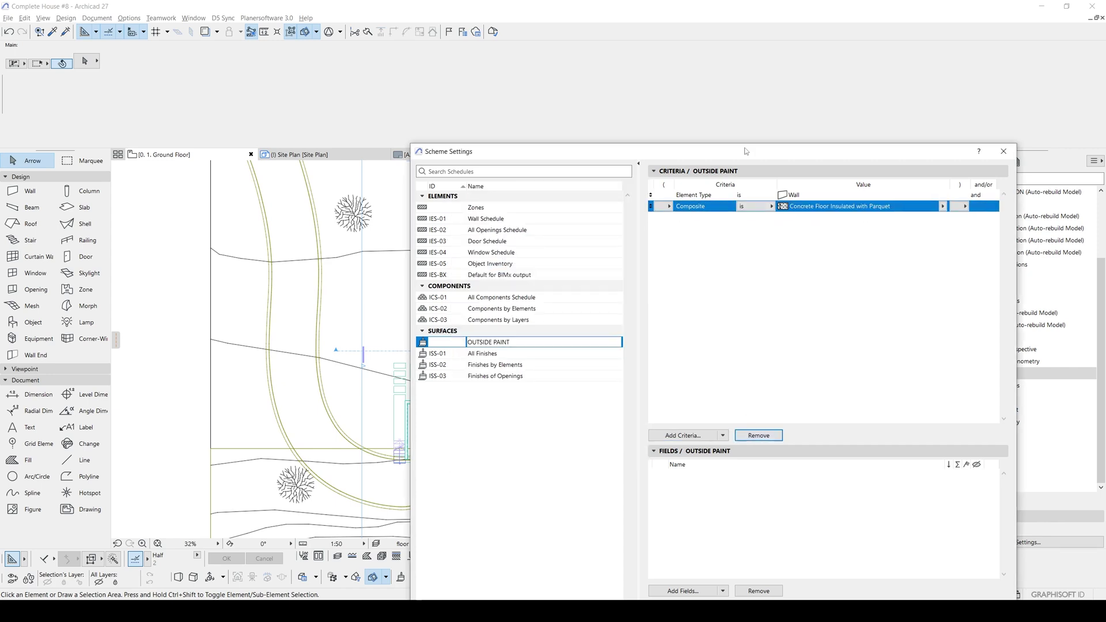
- Set the first Composite to Exterior Wall 300 mm, add a second Composite criterion joined with 'or'
click(942, 206)
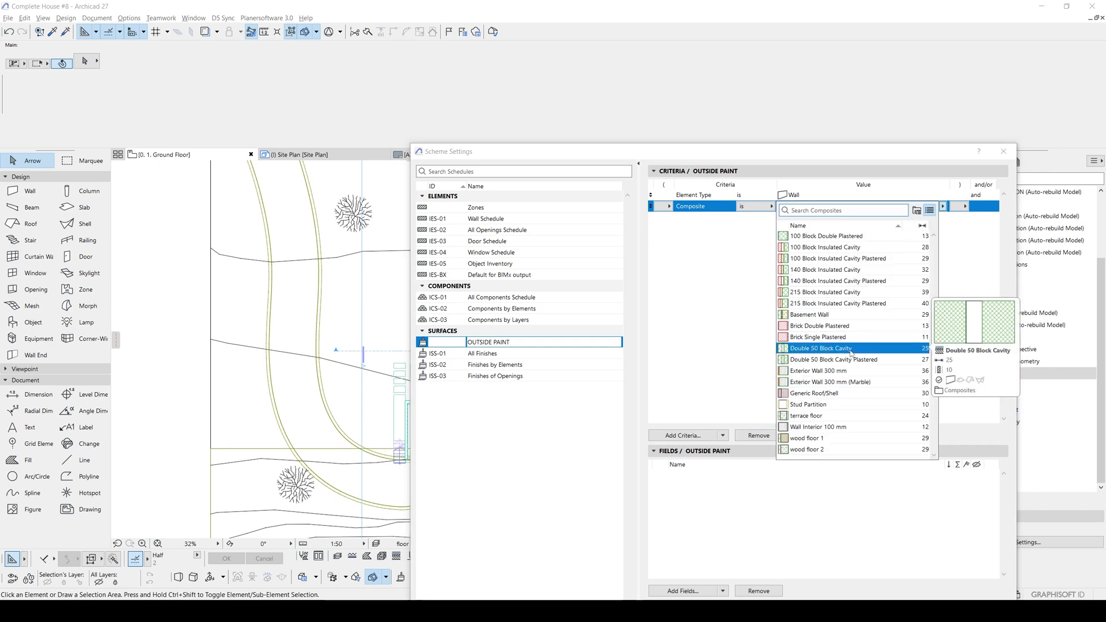
mouse_move(819, 371)
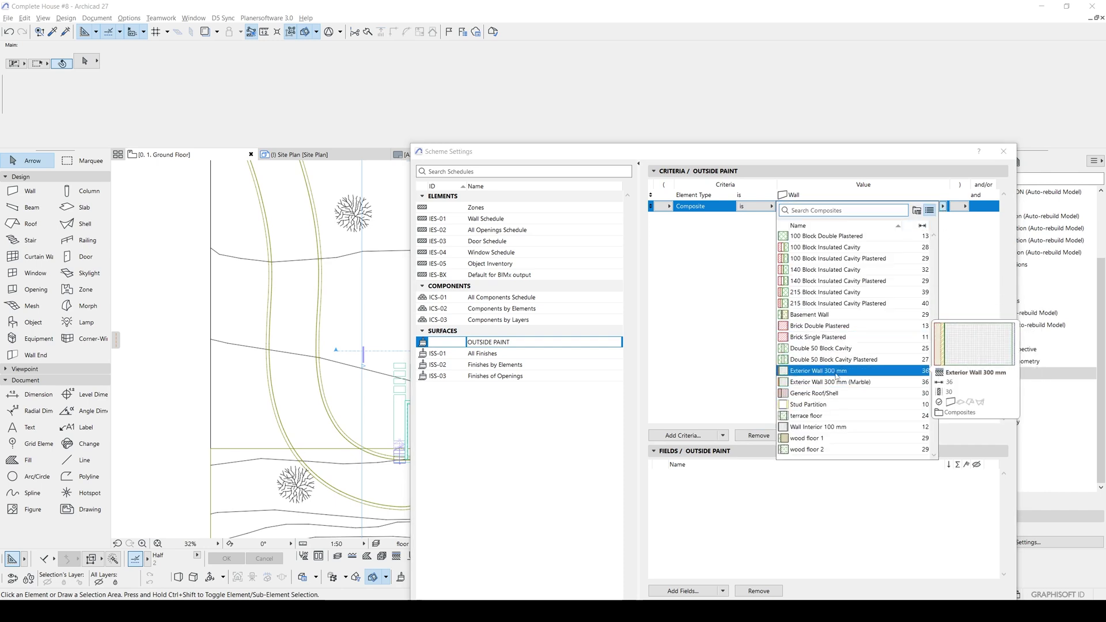
click(830, 372)
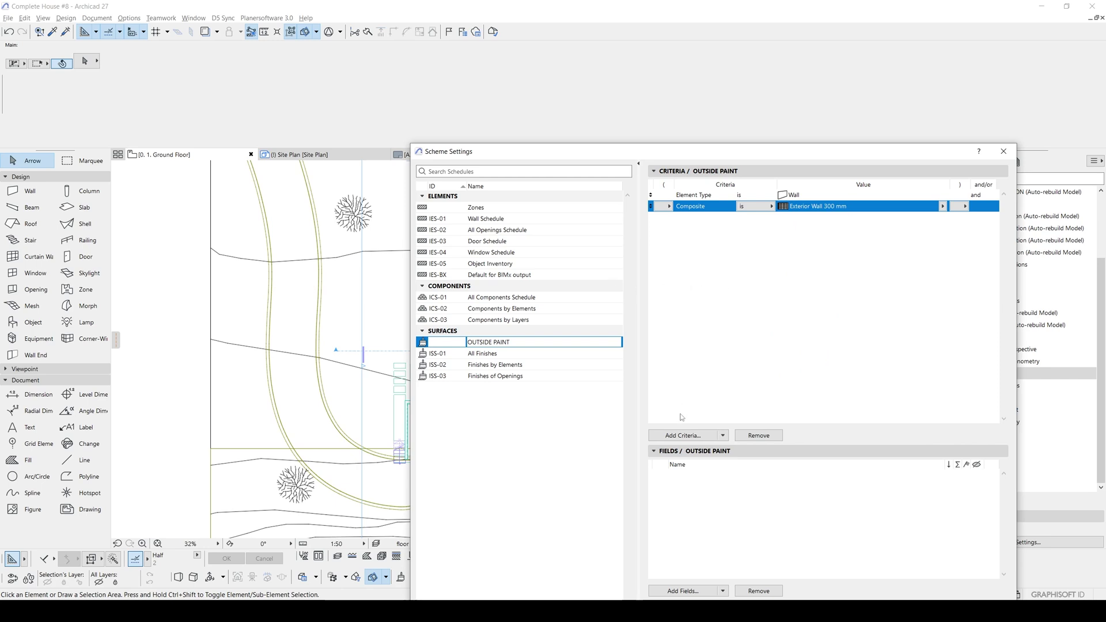
click(683, 435)
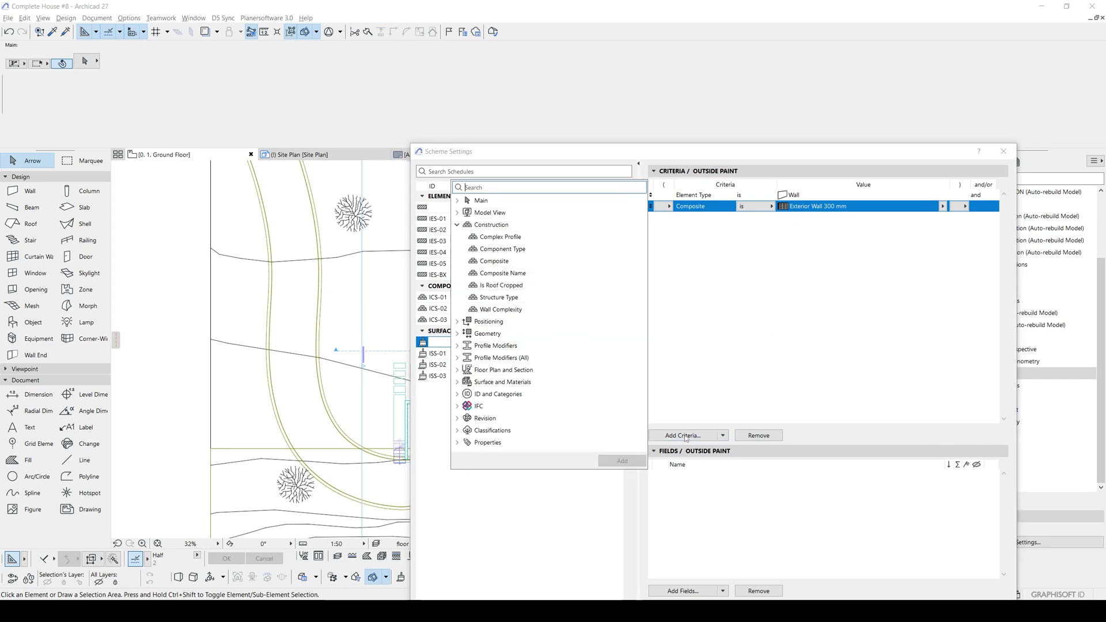
double_click(494, 259)
click(973, 205)
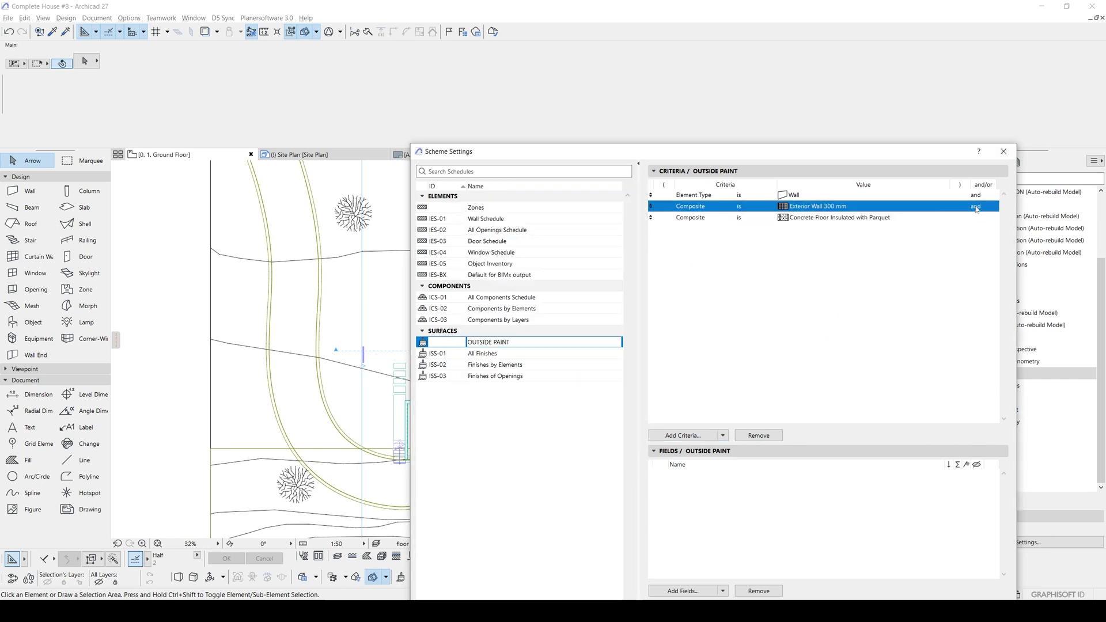
click(976, 205)
click(1010, 216)
- Set the second Composite criterion to Exterior Wall 300 mm (Marble)
click(874, 220)
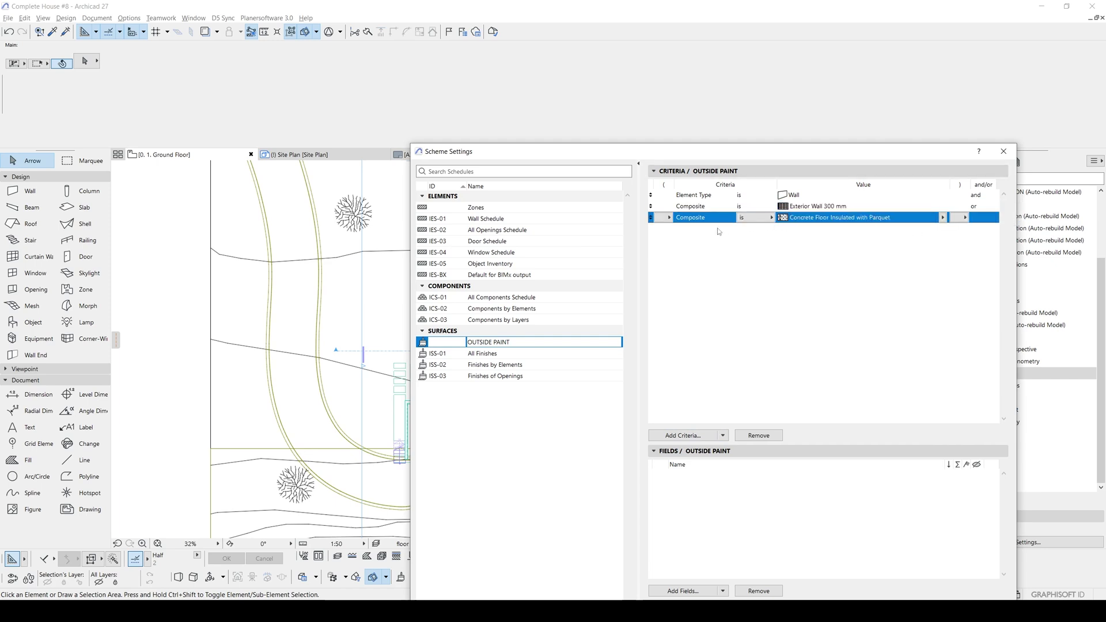
click(942, 217)
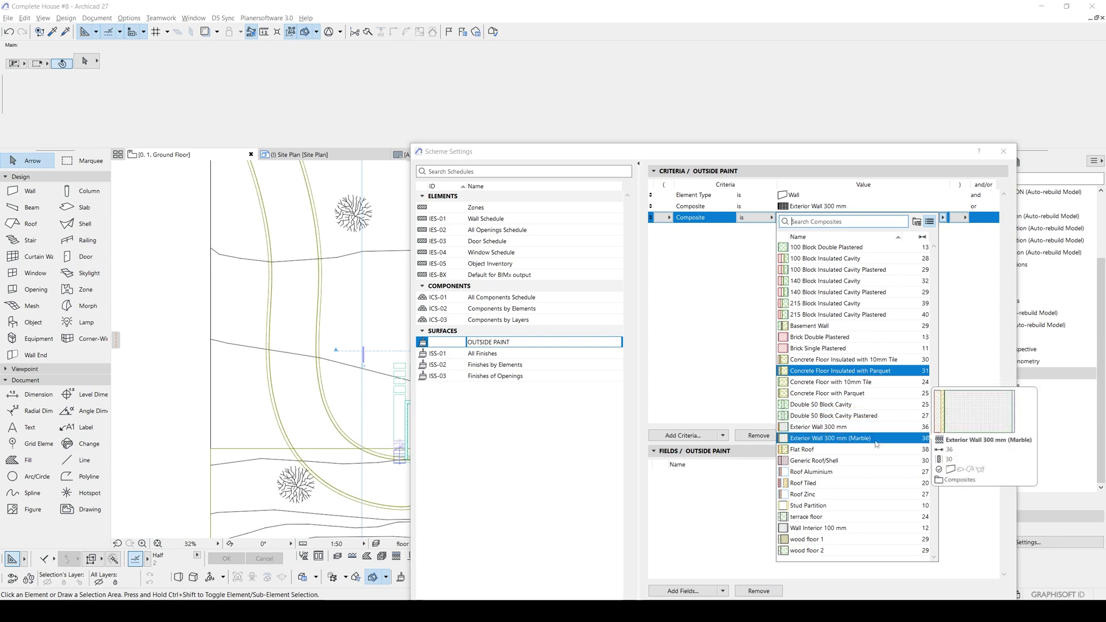
click(856, 438)
click(753, 322)
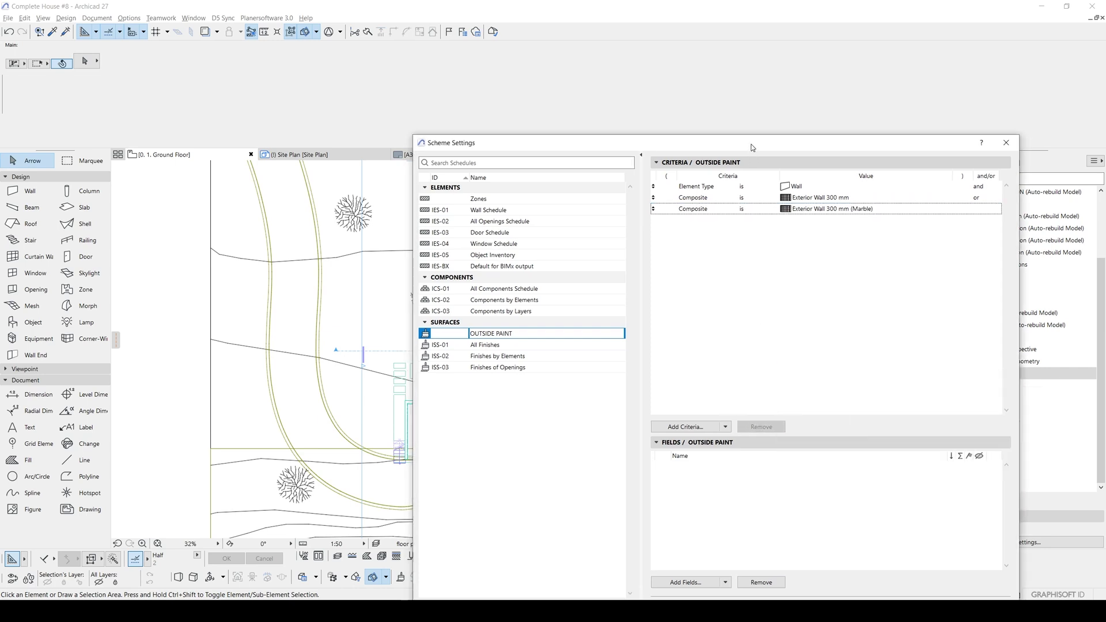
- Add the wall Outside Face Surface field as a schedule column
drag(749, 153, 748, 77)
click(683, 517)
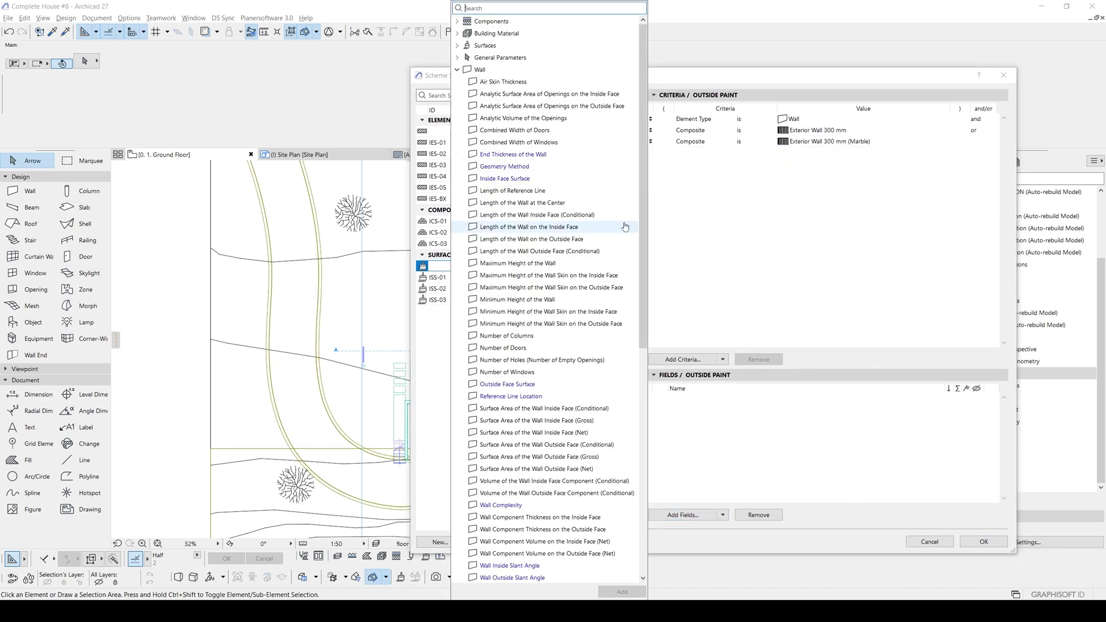
text(OUT)
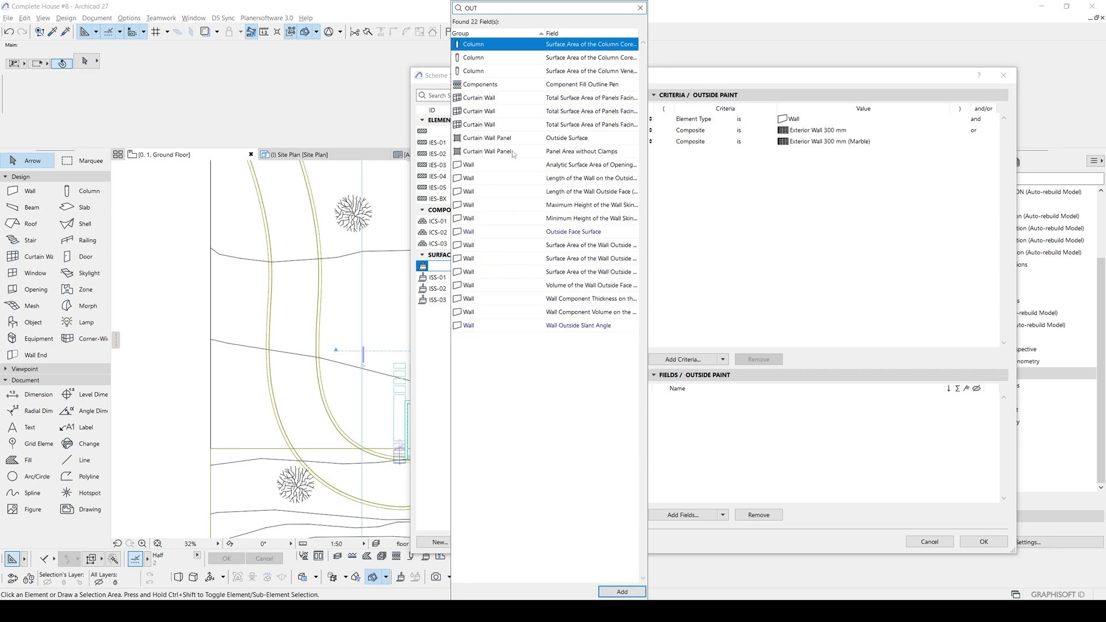
click(492, 139)
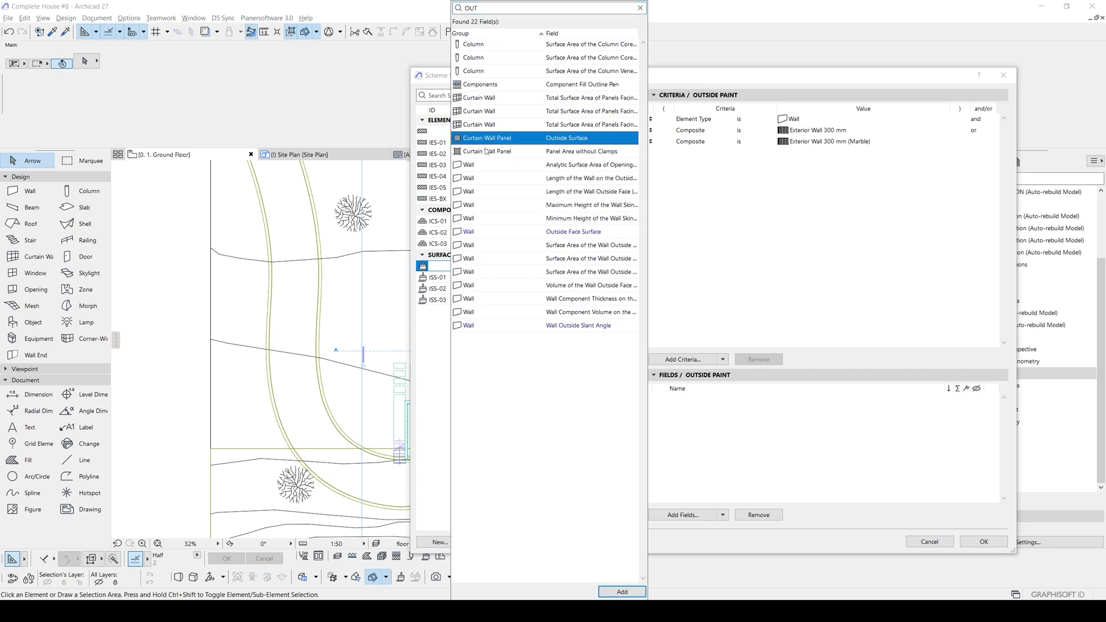
click(555, 232)
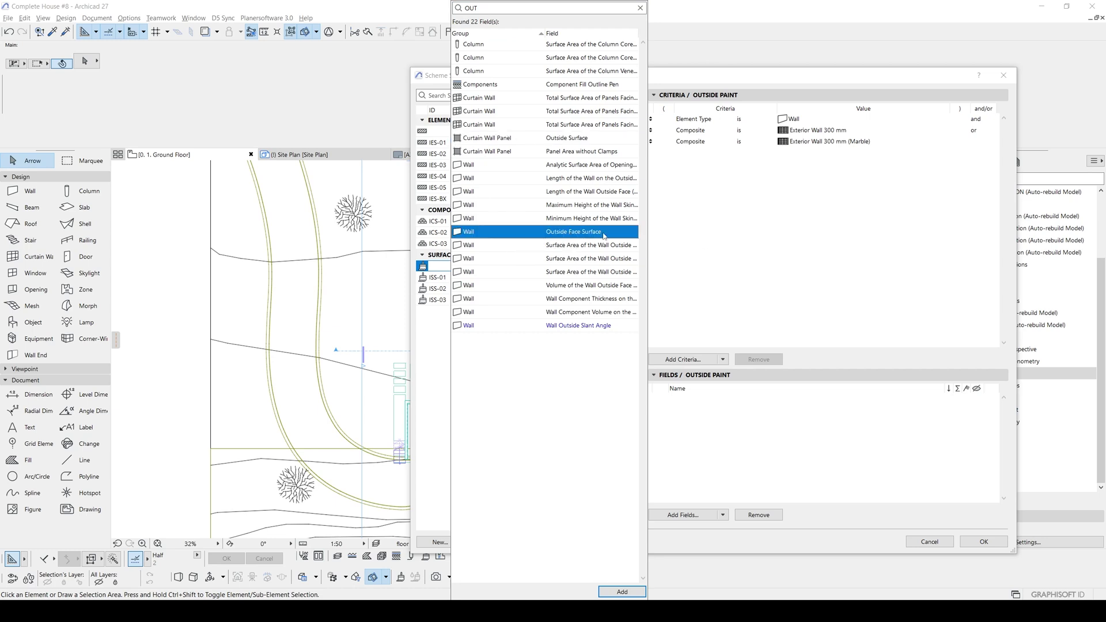
double_click(500, 235)
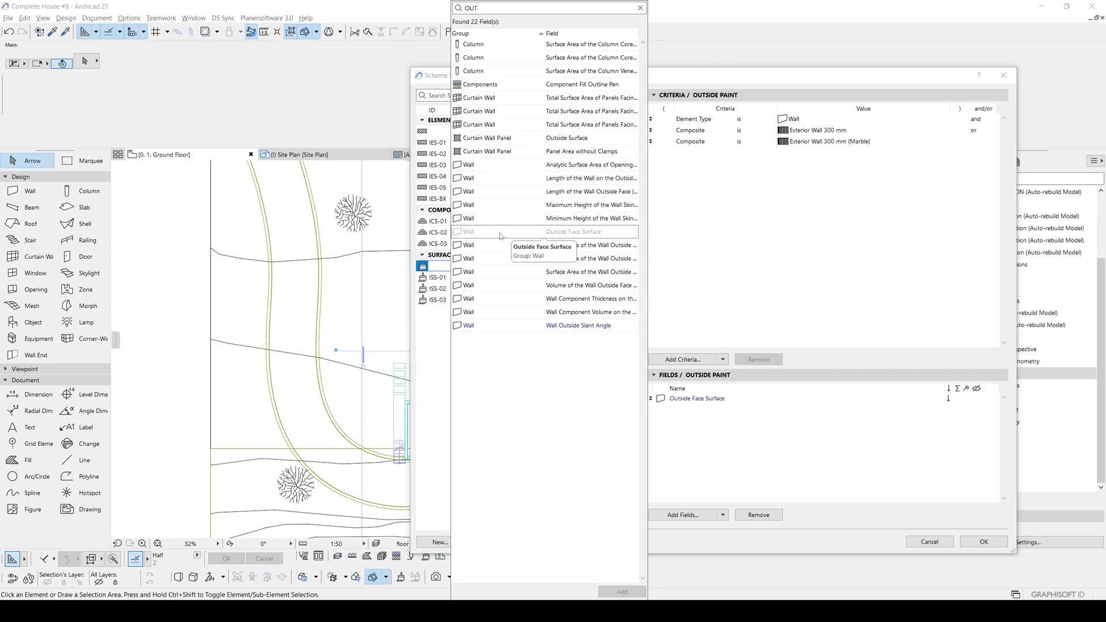
click(724, 262)
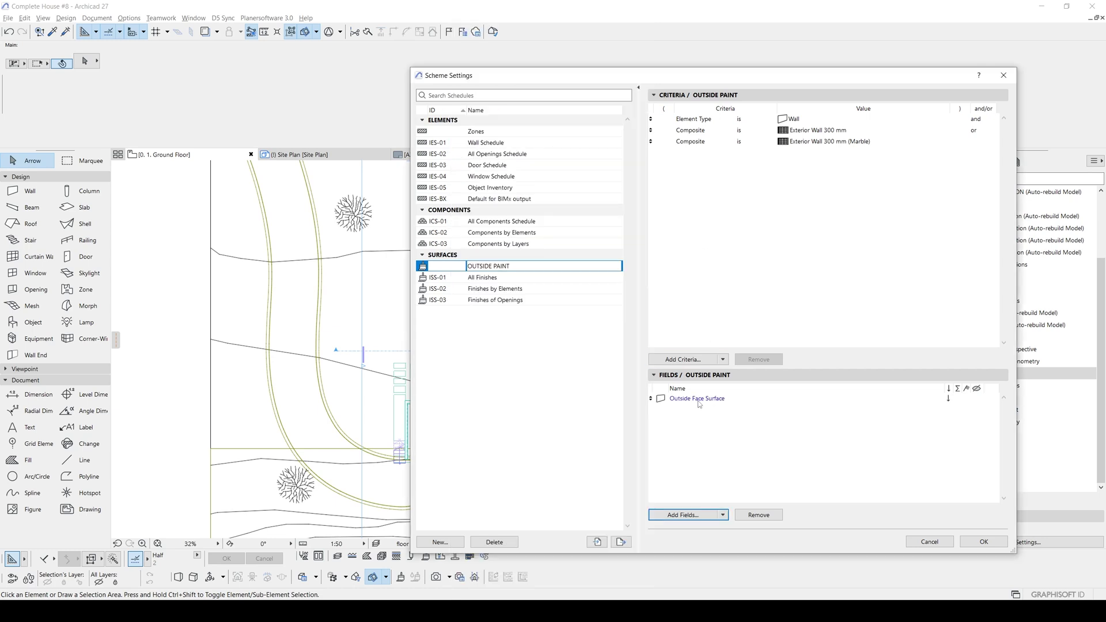
- Add the General Parameters Area field and confirm the scheme settings
click(693, 516)
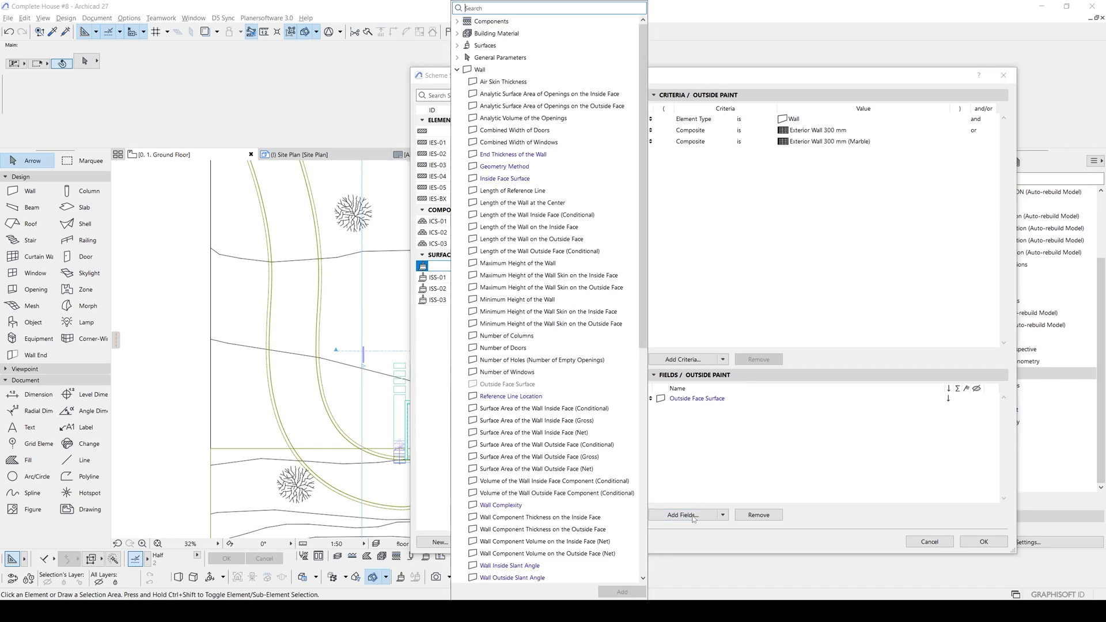
text(A)
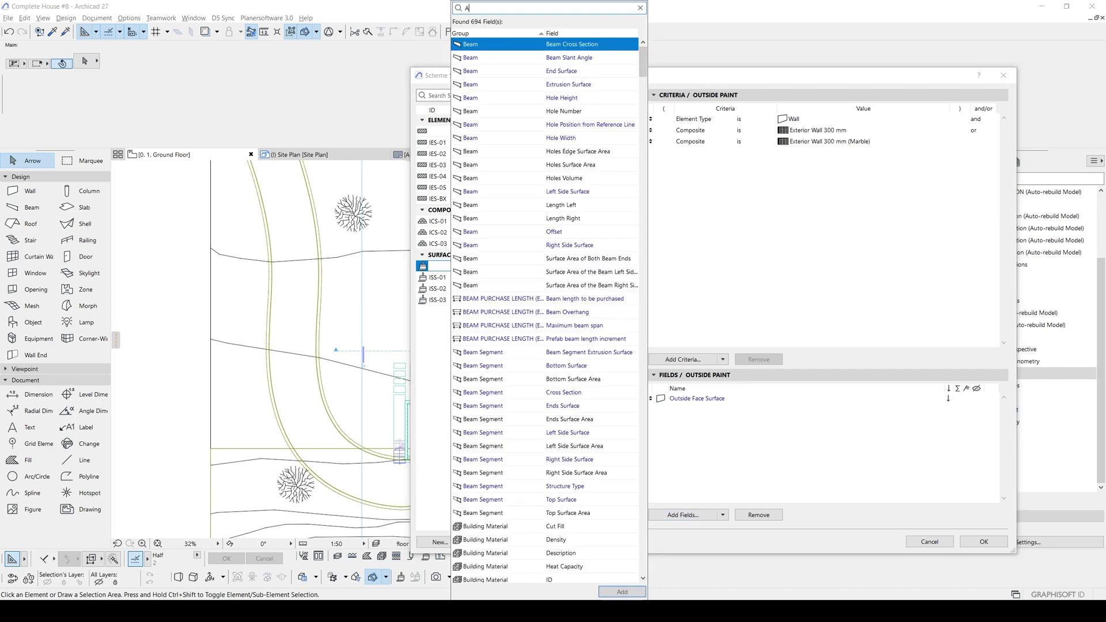
text(REA)
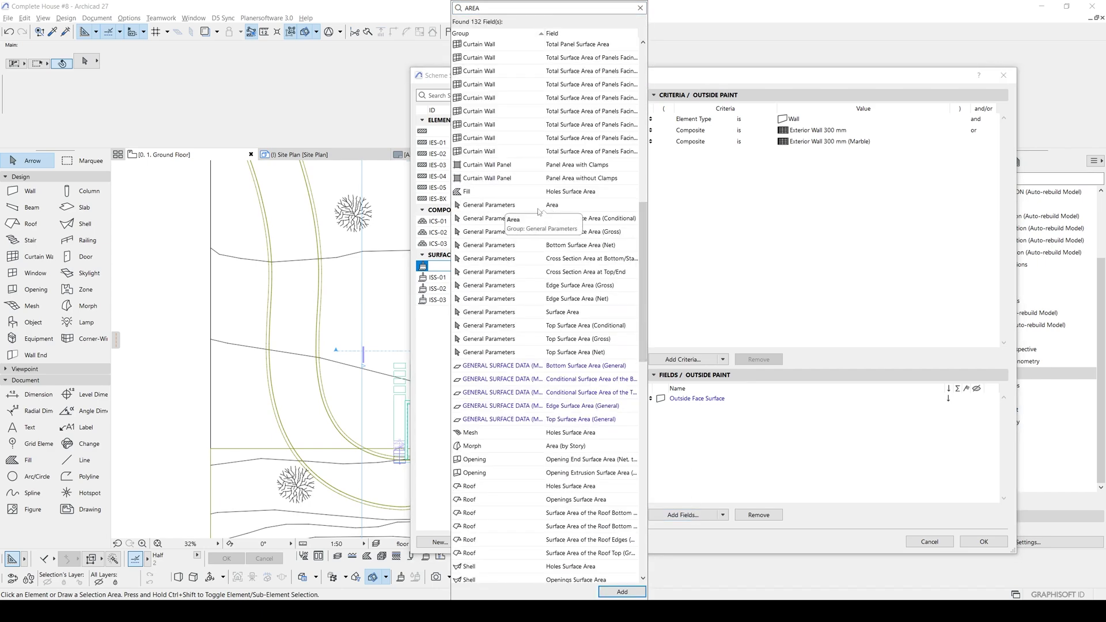
click(474, 208)
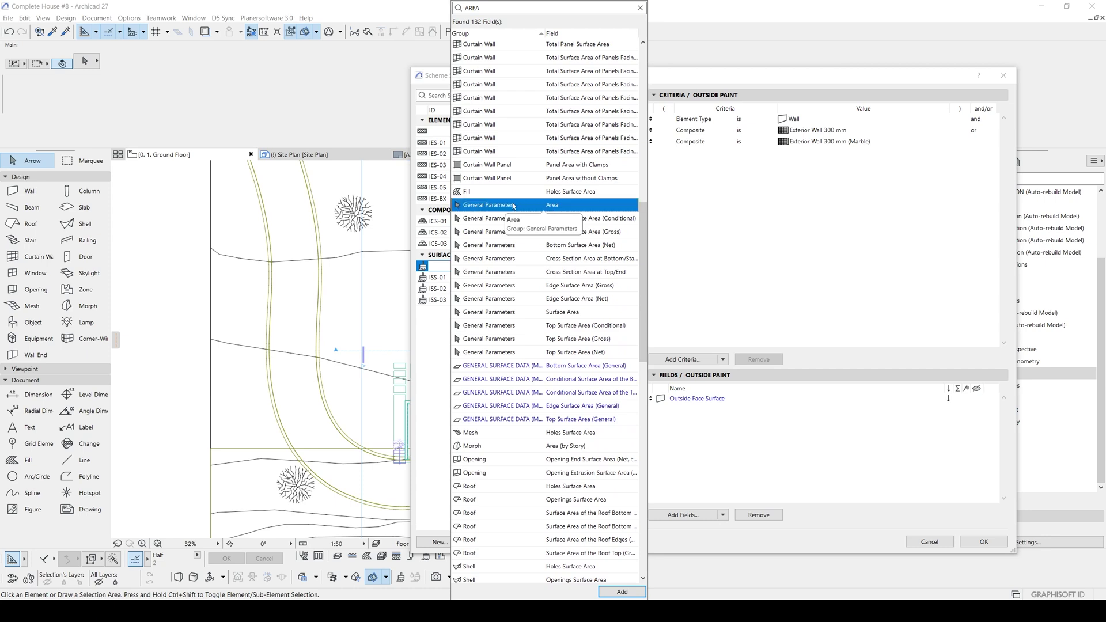
double_click(513, 206)
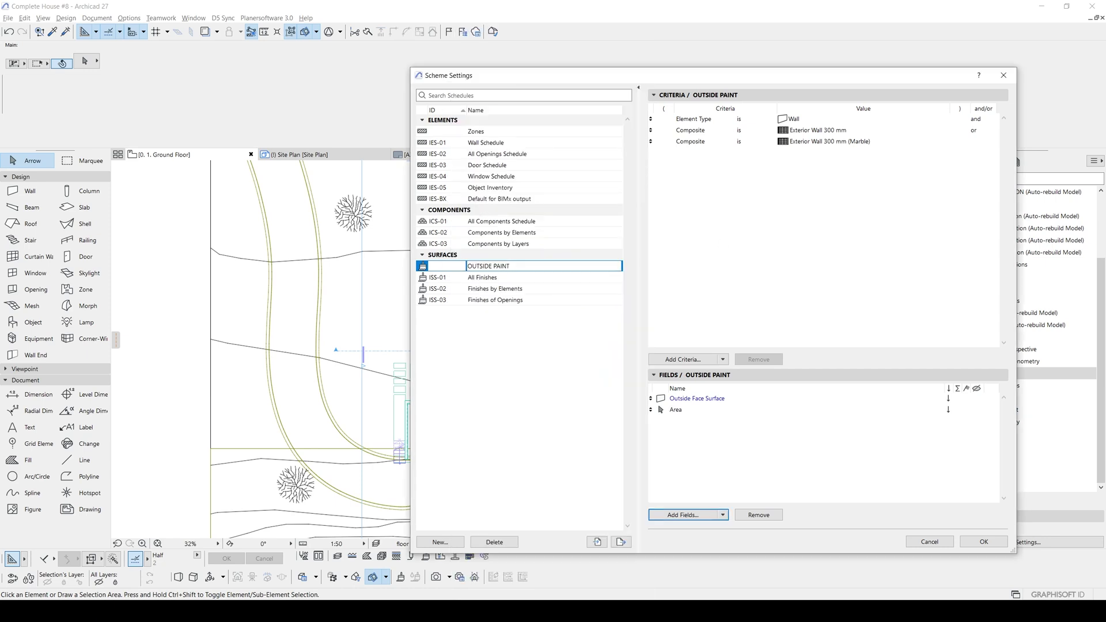
click(980, 542)
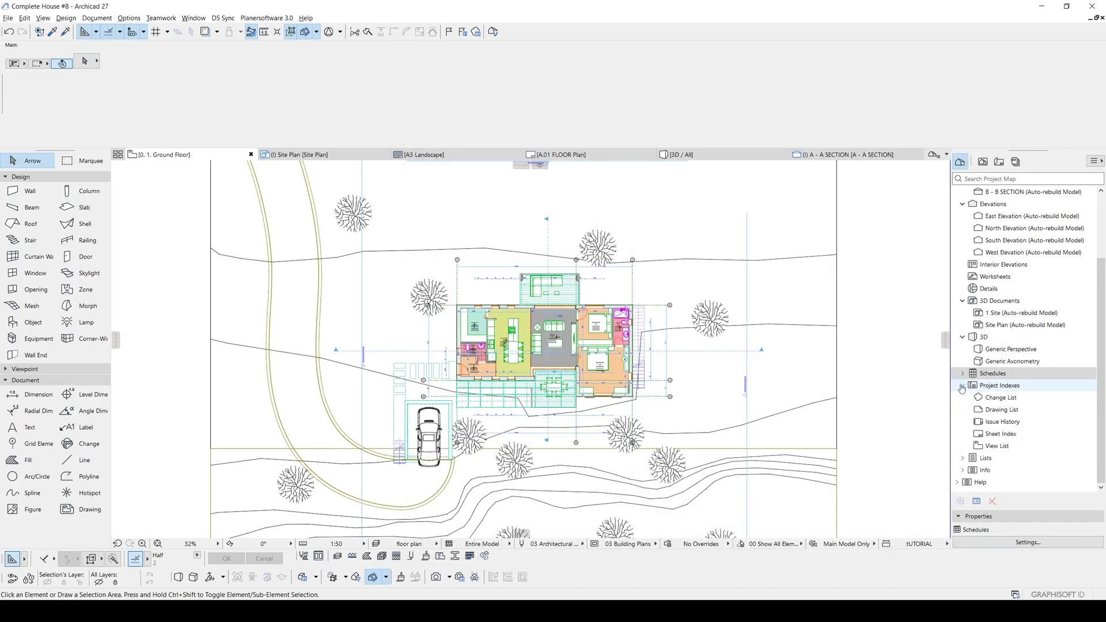
- Open the OUTSIDE PAINT schedule from Schedules > Surfaces in the Project Map
click(969, 410)
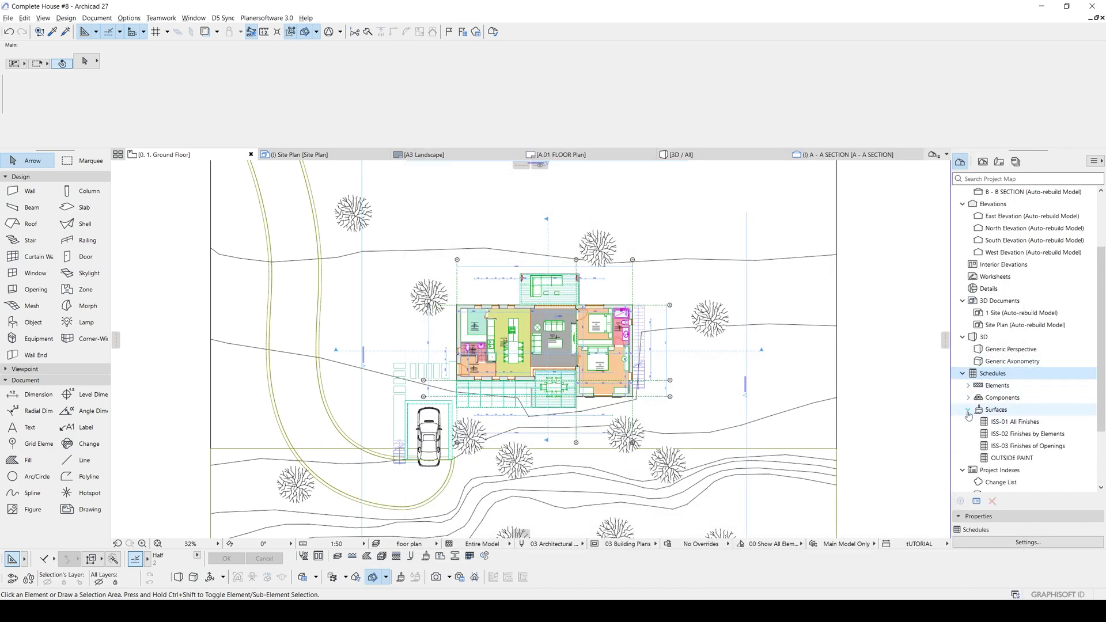
click(1002, 460)
double_click(1002, 459)
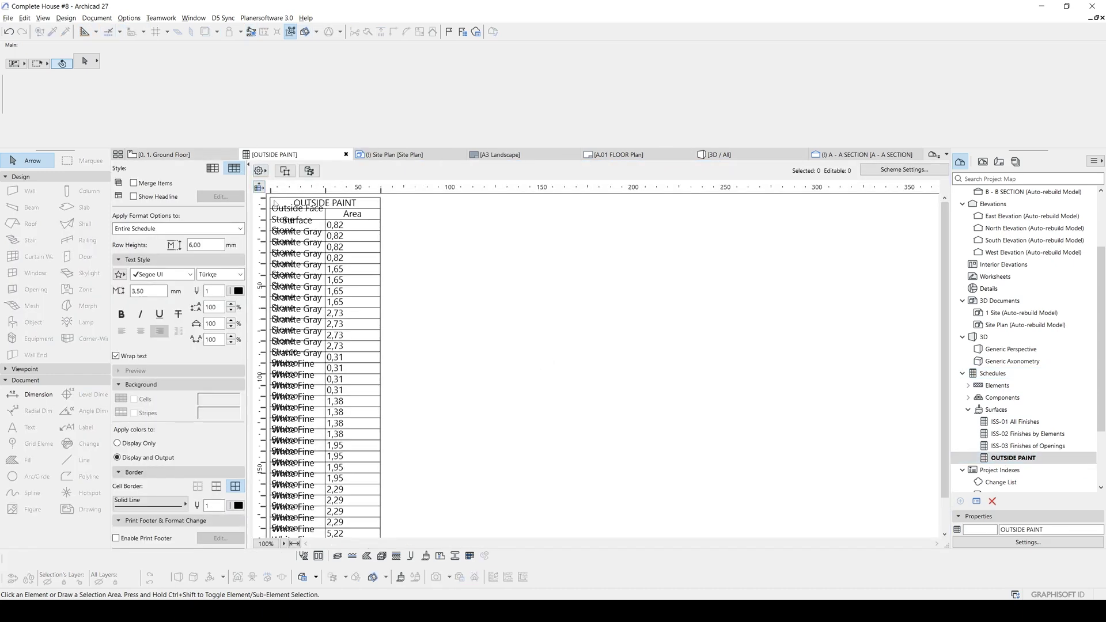
- Resize the schedule rows to fit their content via Schedule Cell Size
click(259, 188)
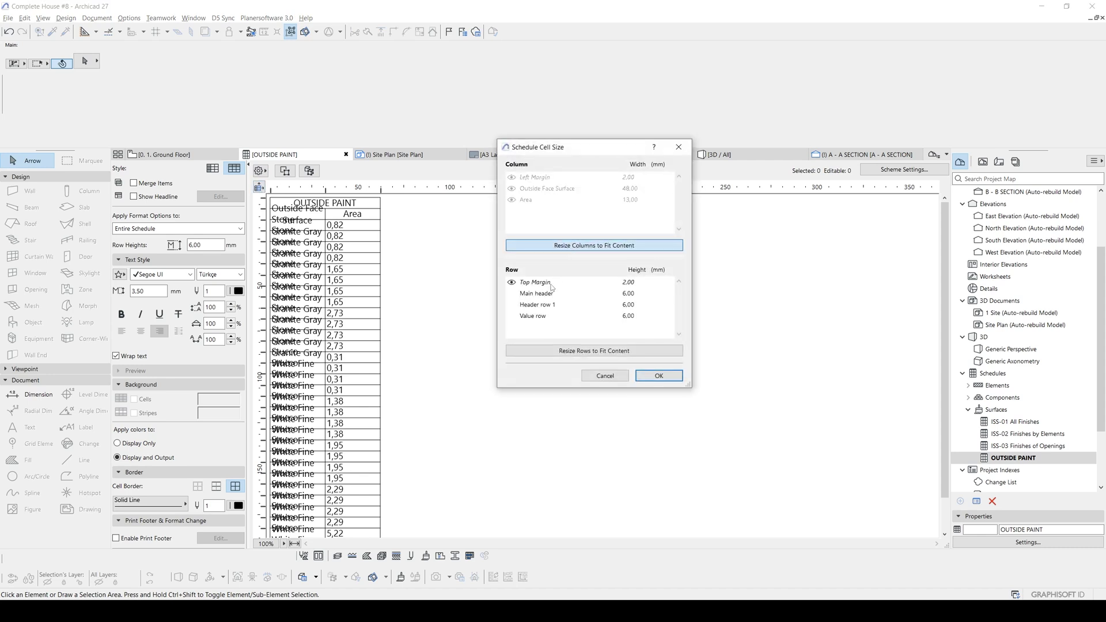
click(567, 351)
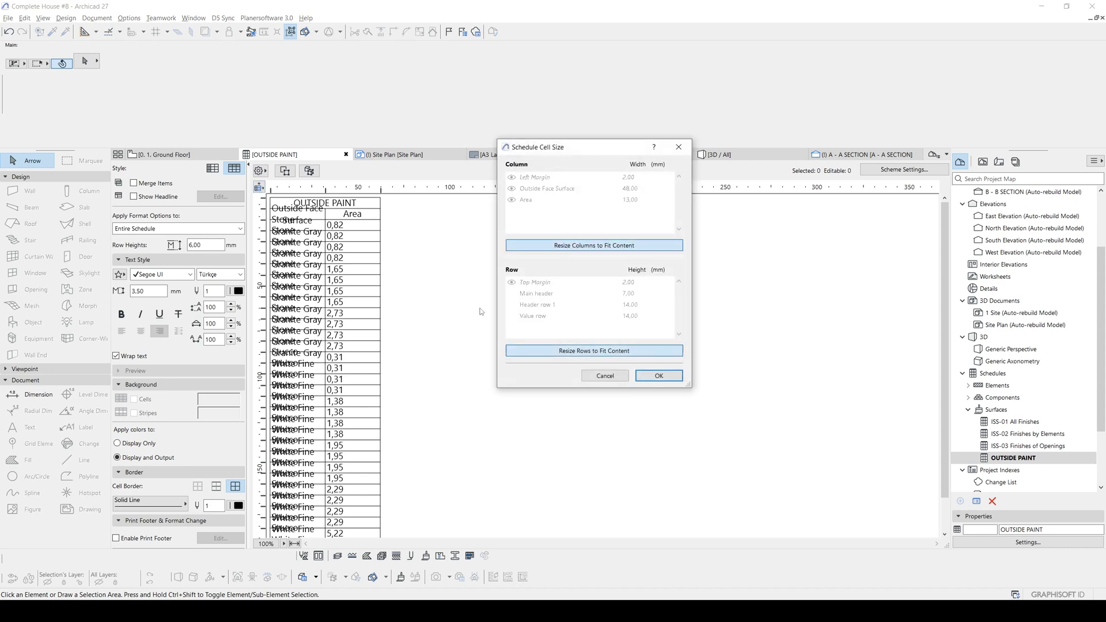
click(649, 378)
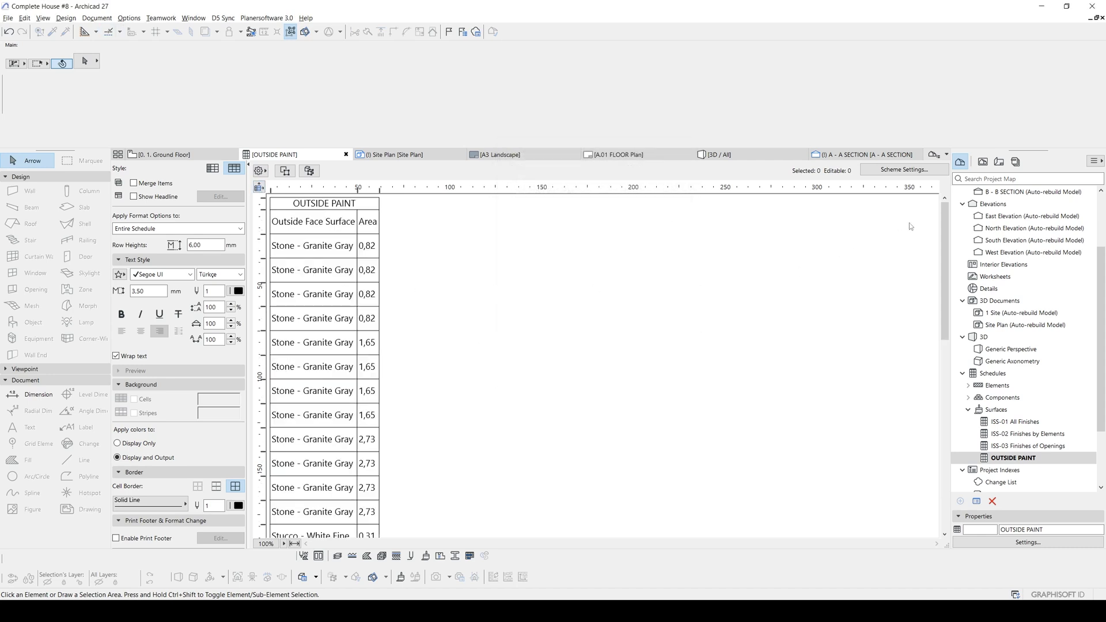
mouse_move(944, 259)
mouse_down()
mouse_move(947, 302)
mouse_move(945, 197)
mouse_up()
- Enable Merge Items, widen the Area column, and select the Stucco - White Fine row
click(134, 183)
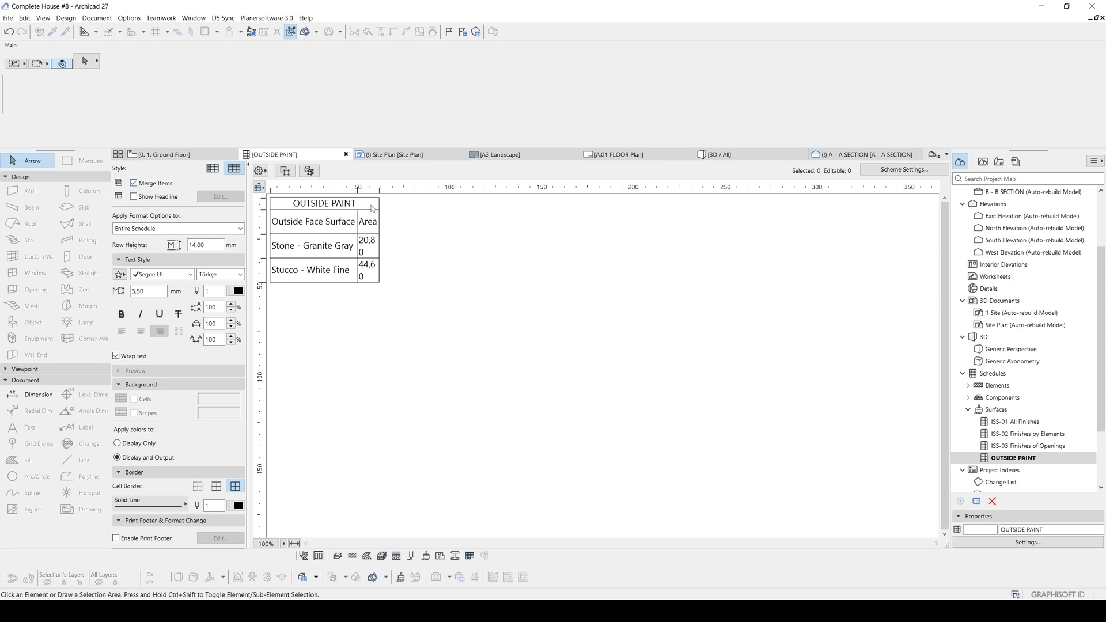
drag(379, 190, 425, 188)
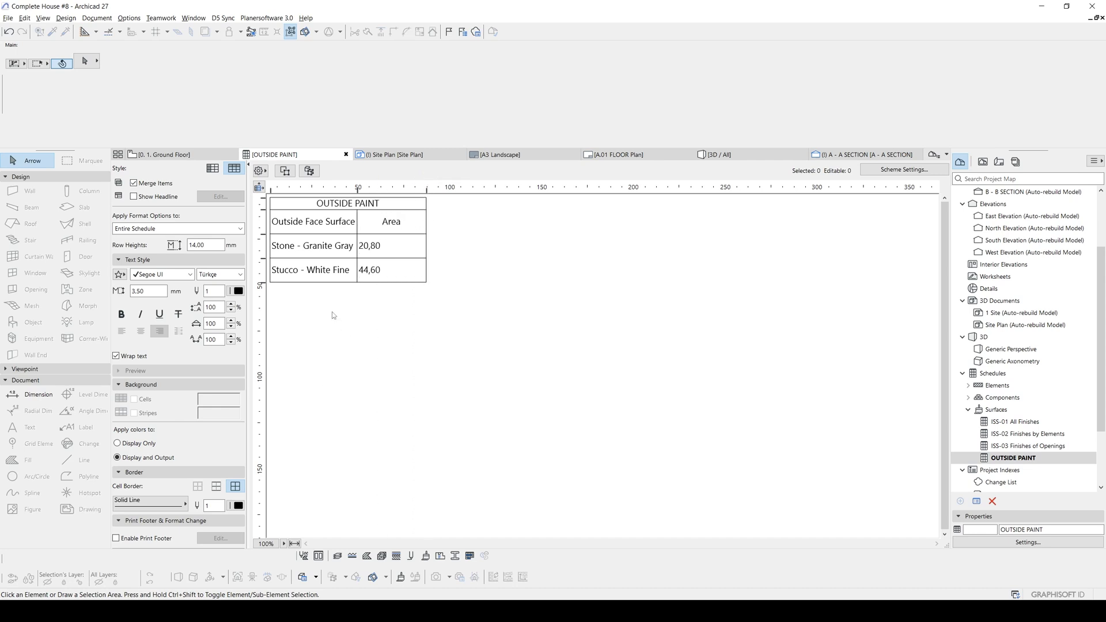
click(382, 276)
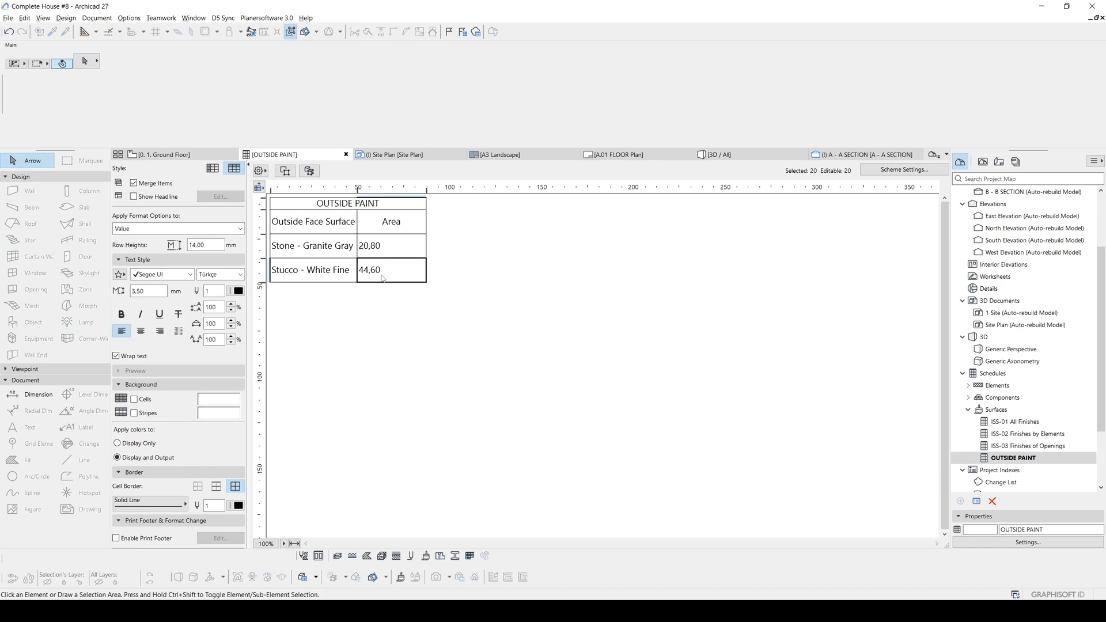
click(311, 173)
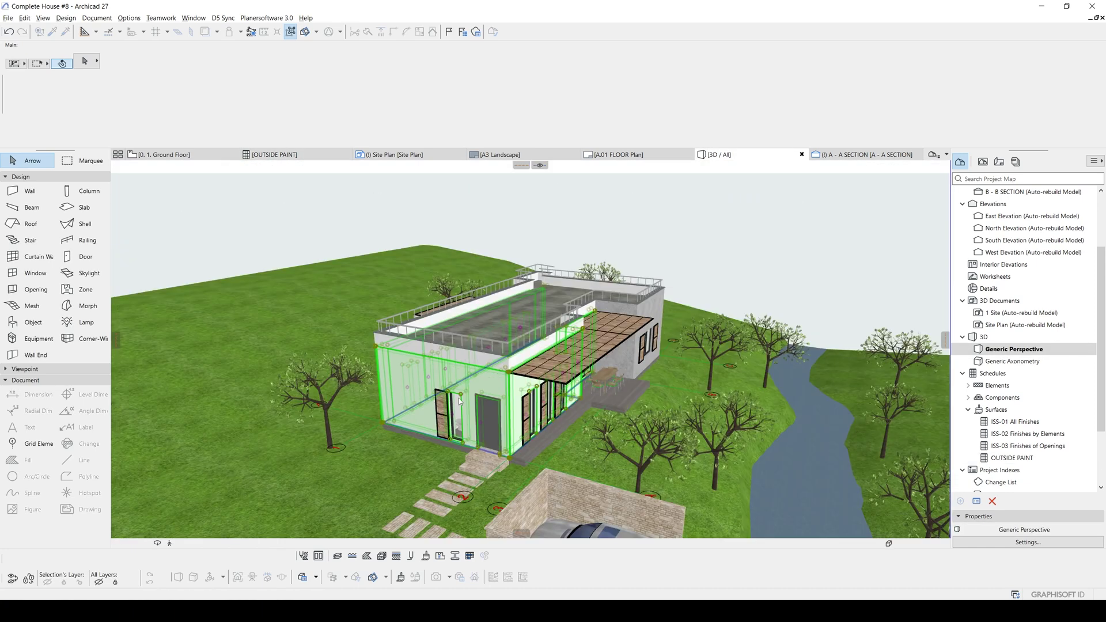
mouse_move(529, 399)
shift+middle_down()
mouse_move(442, 393)
mouse_move(432, 381)
shift+middle_up()
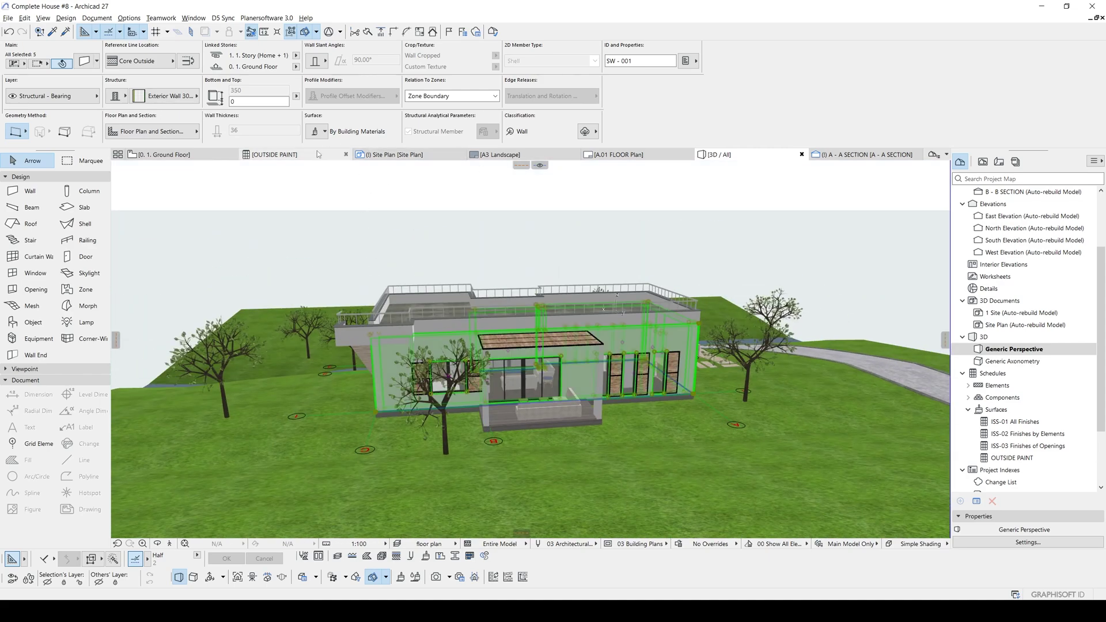
click(276, 154)
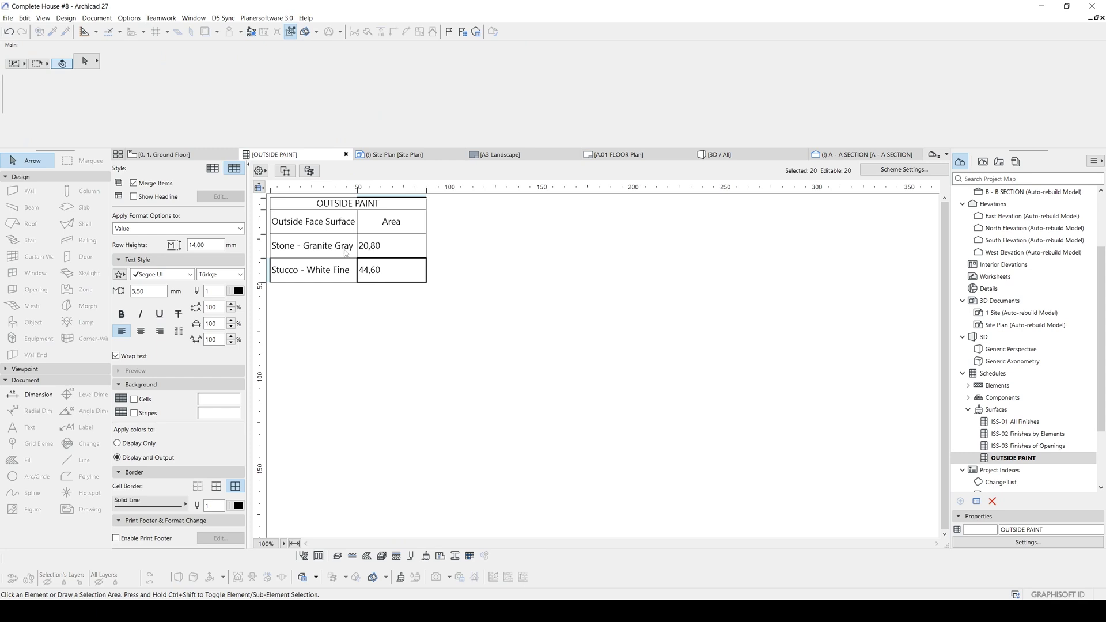
click(368, 247)
key(F3)
mouse_move(426, 323)
shift+middle_down()
mouse_move(782, 346)
mouse_move(433, 347)
mouse_move(655, 203)
shift+middle_up()
click(656, 203)
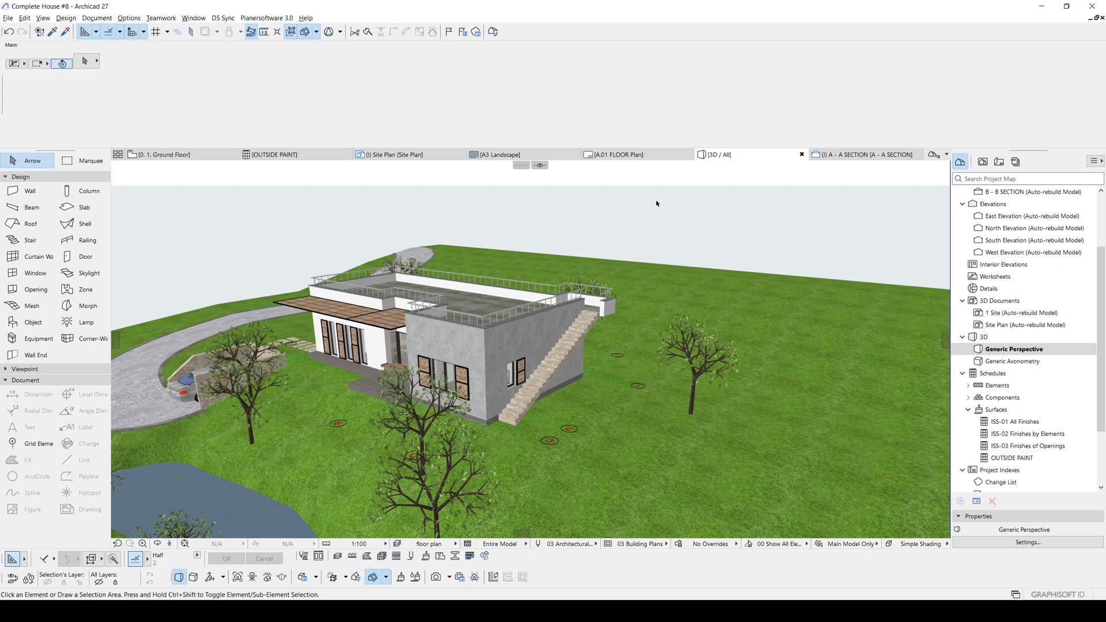
click(465, 336)
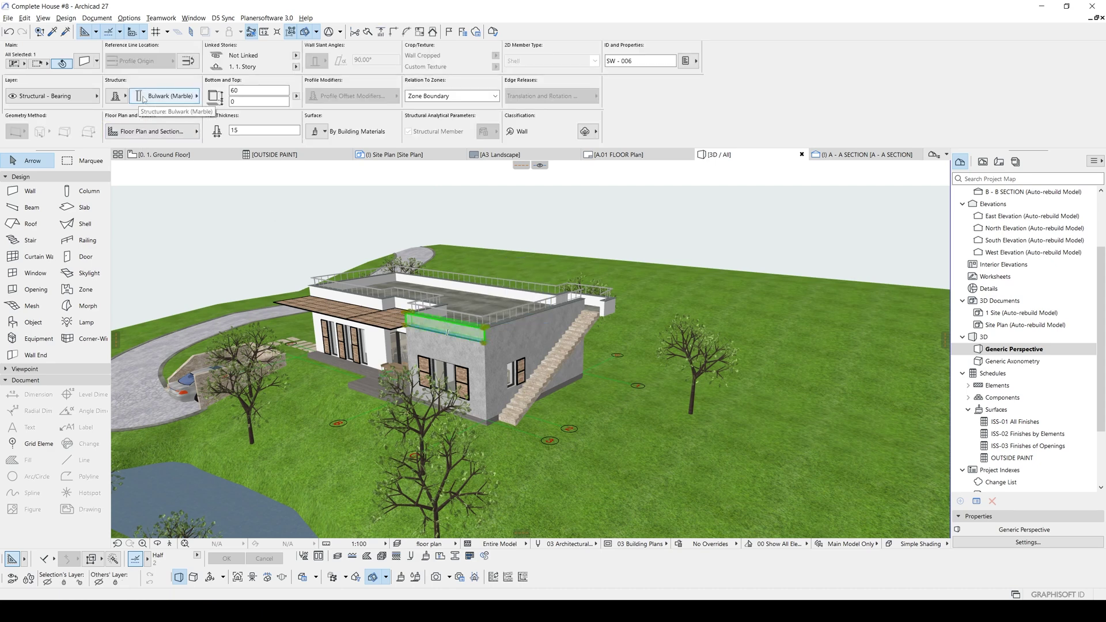
key(Escape)
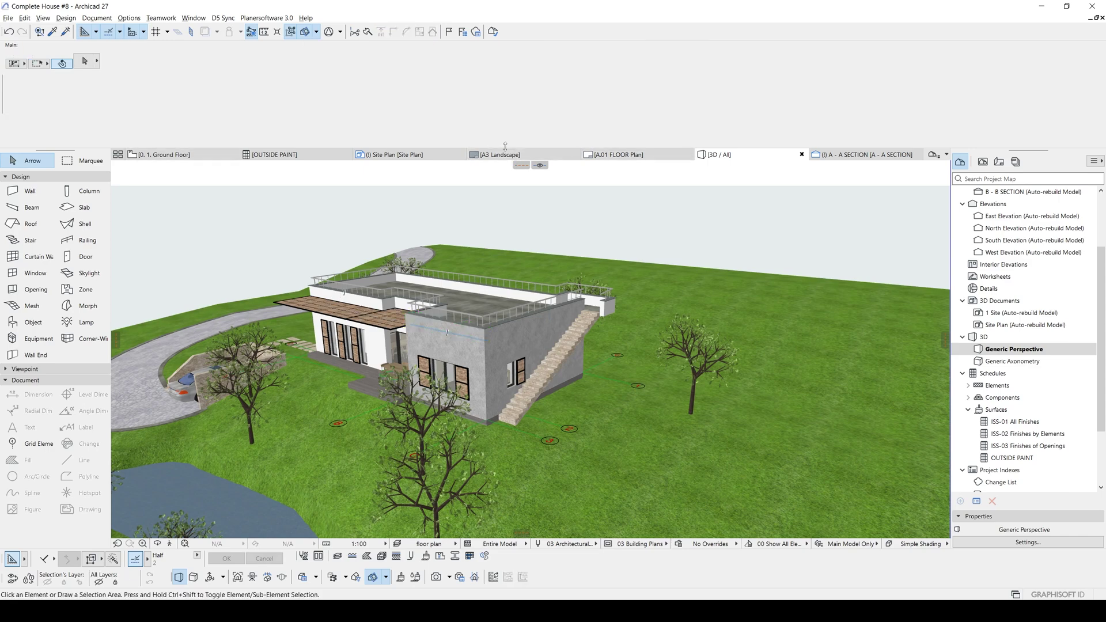
click(1015, 351)
double_click(1012, 459)
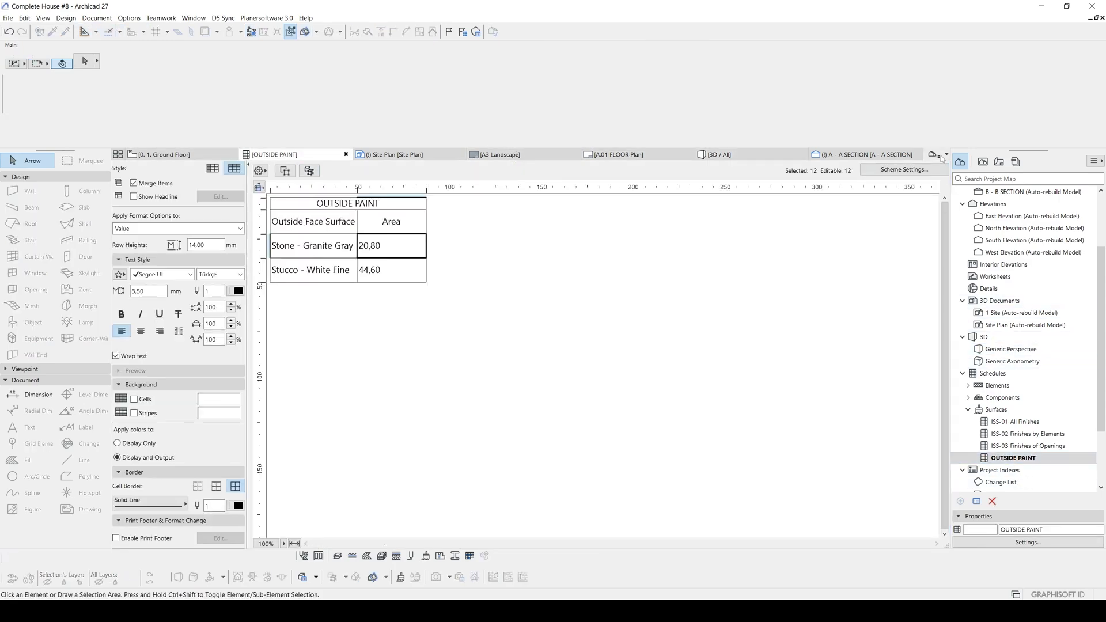
- Add a Complex Profile criterion set to the Bulwark profile
click(898, 171)
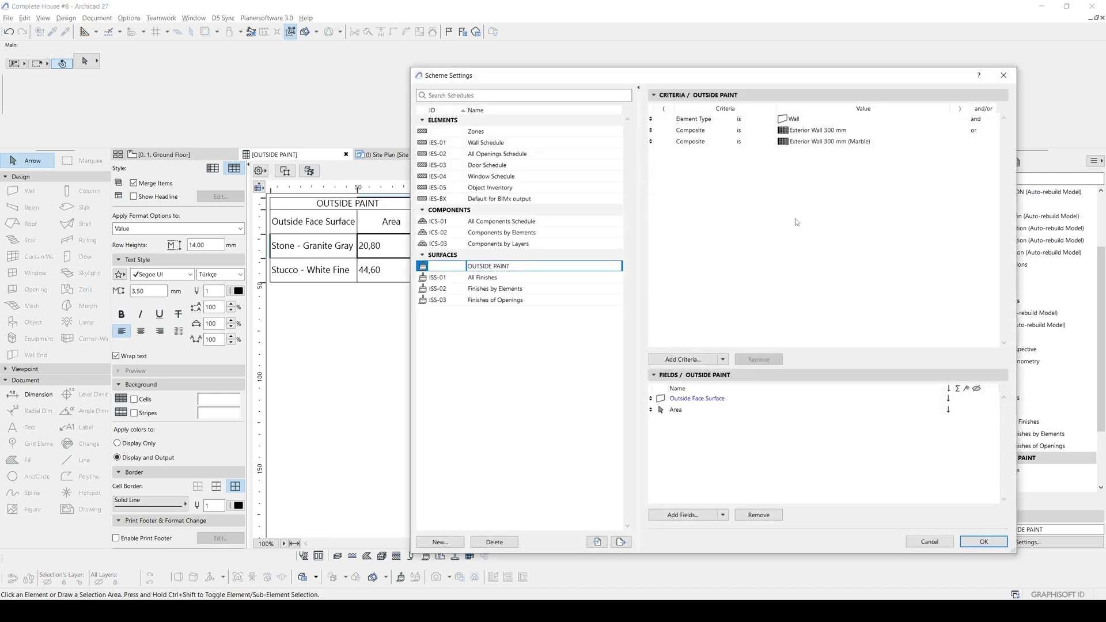
click(691, 359)
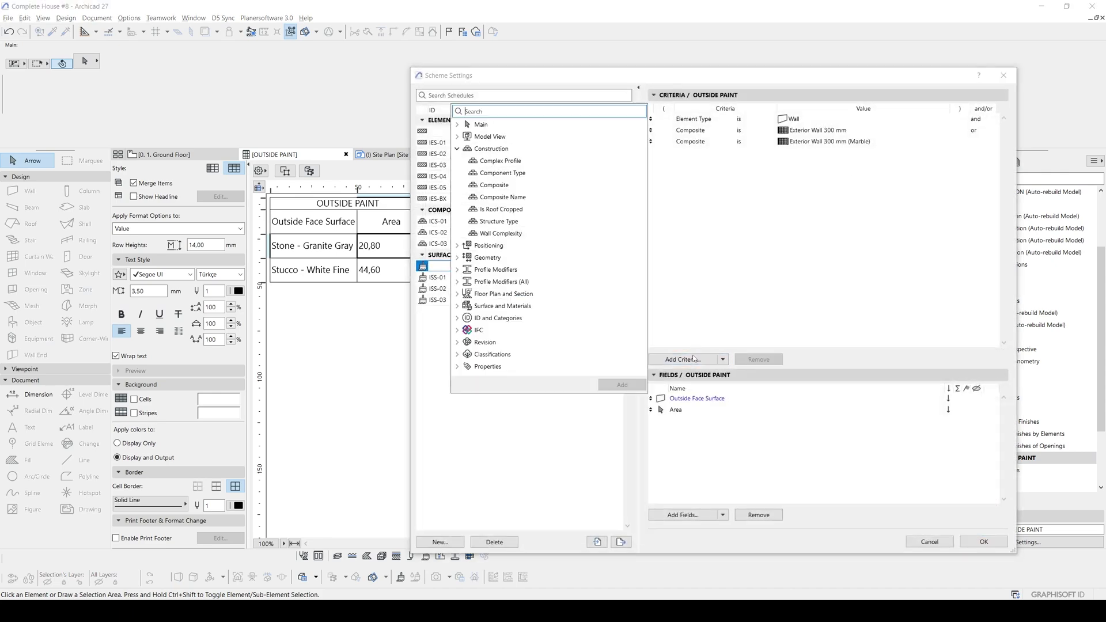
click(764, 269)
click(696, 360)
click(500, 185)
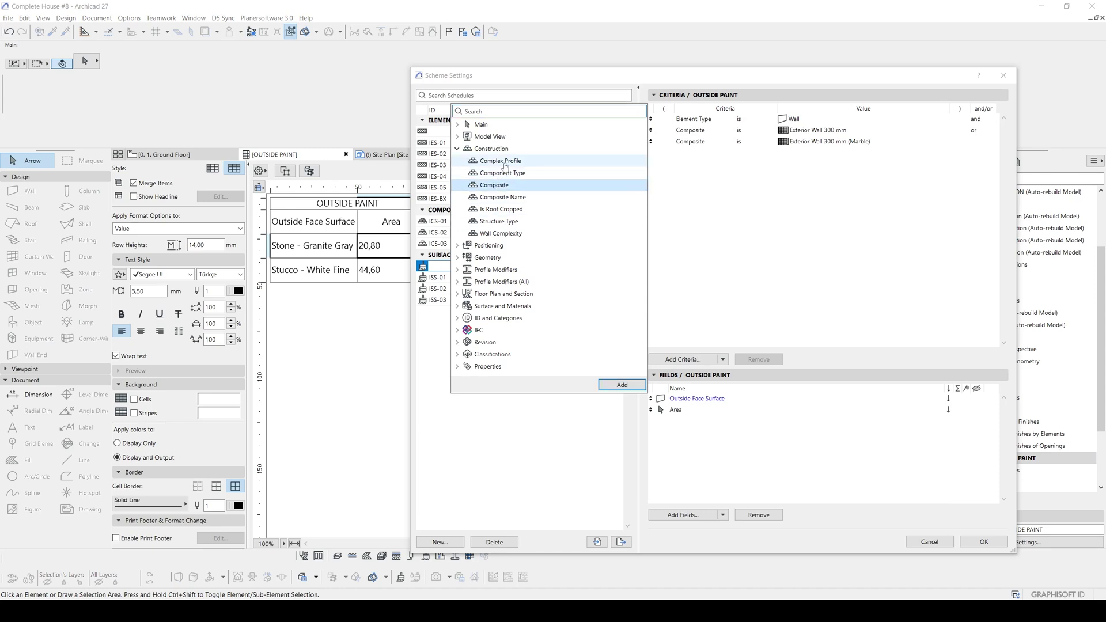
double_click(500, 162)
click(946, 154)
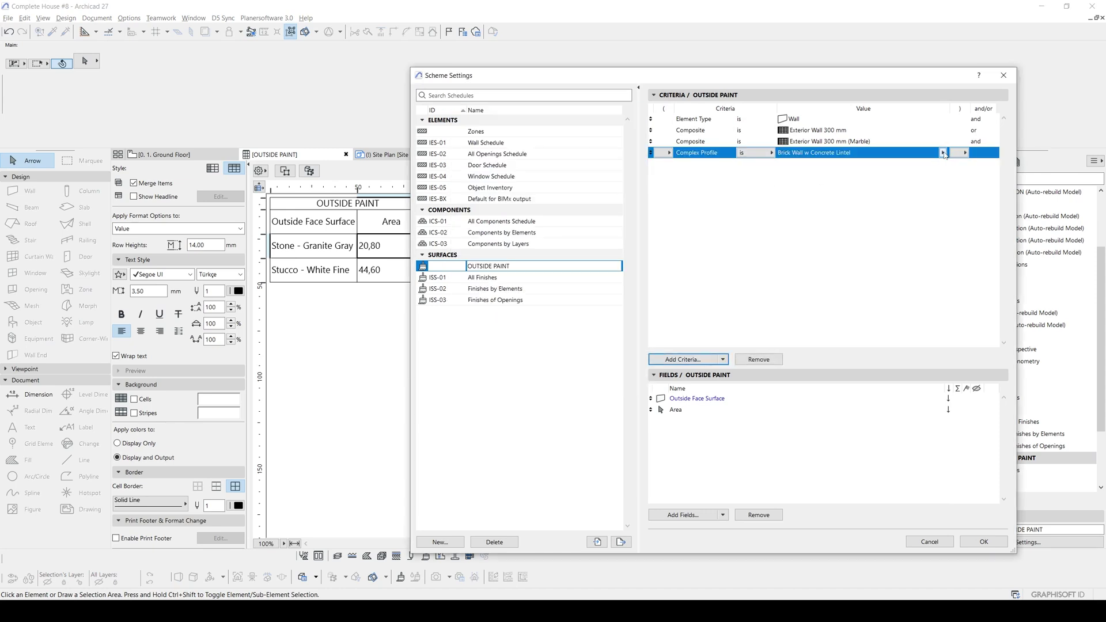
click(944, 154)
click(802, 146)
- Add a second Complex Profile criterion set to Bulwark (Marble)
click(716, 154)
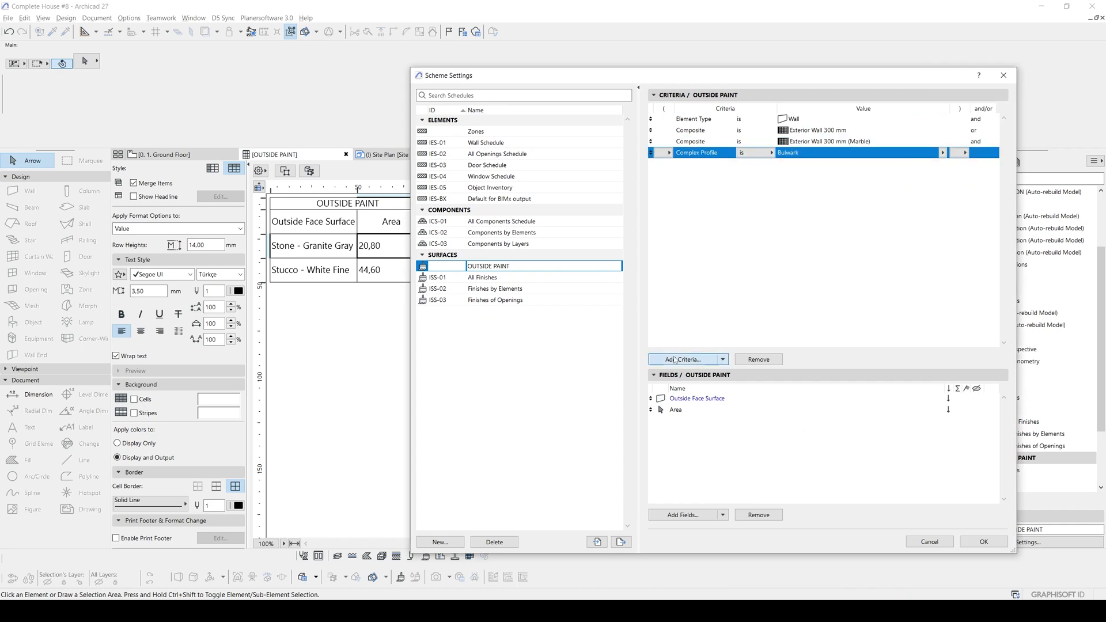
click(675, 360)
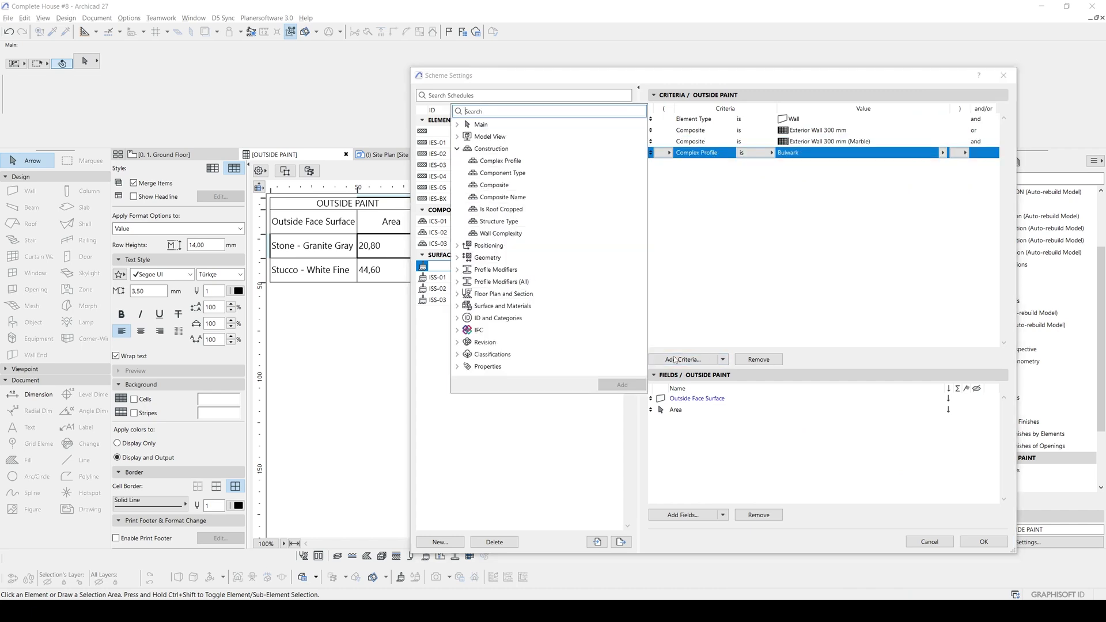
double_click(539, 162)
click(943, 163)
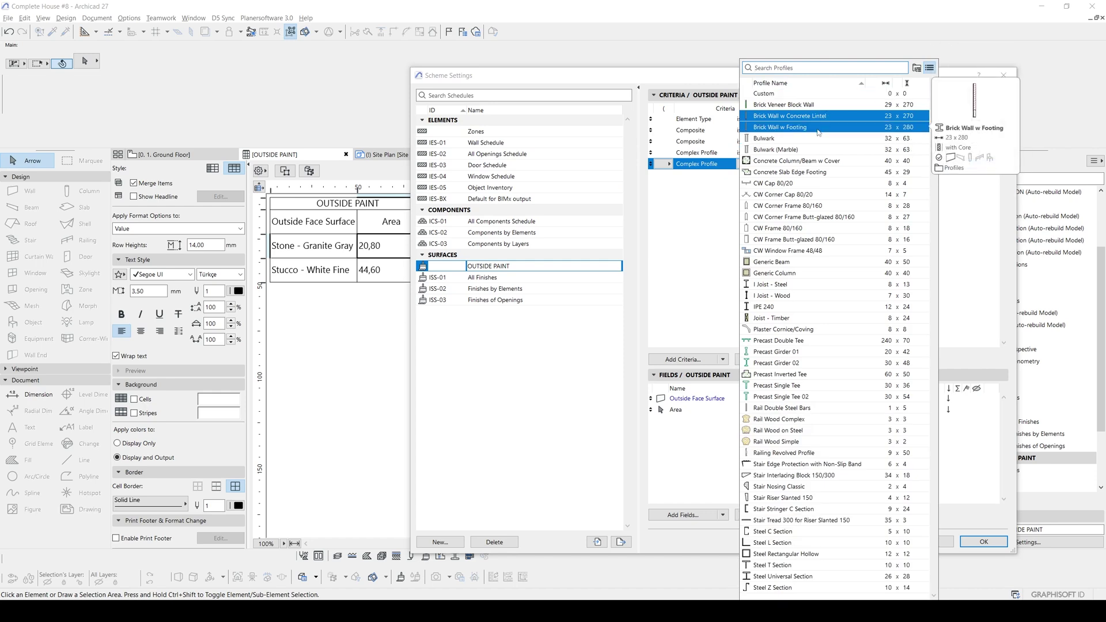
click(804, 149)
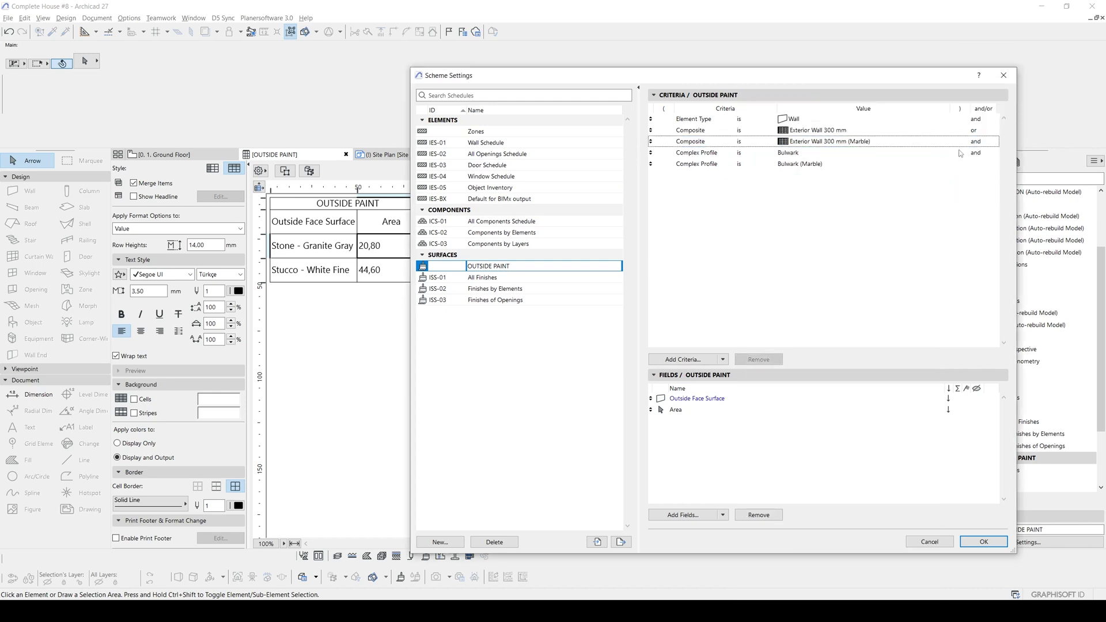
- Join the Bulwark and Exterior Wall 300 mm (Marble) criteria with 'or' and apply the settings
click(979, 152)
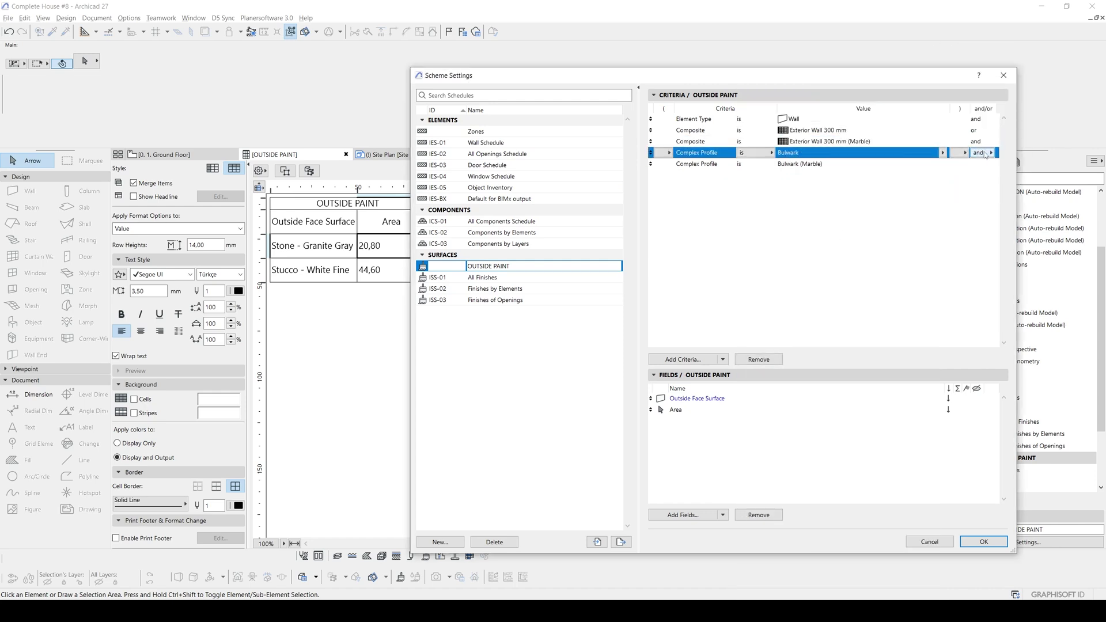
click(987, 159)
click(971, 164)
click(984, 143)
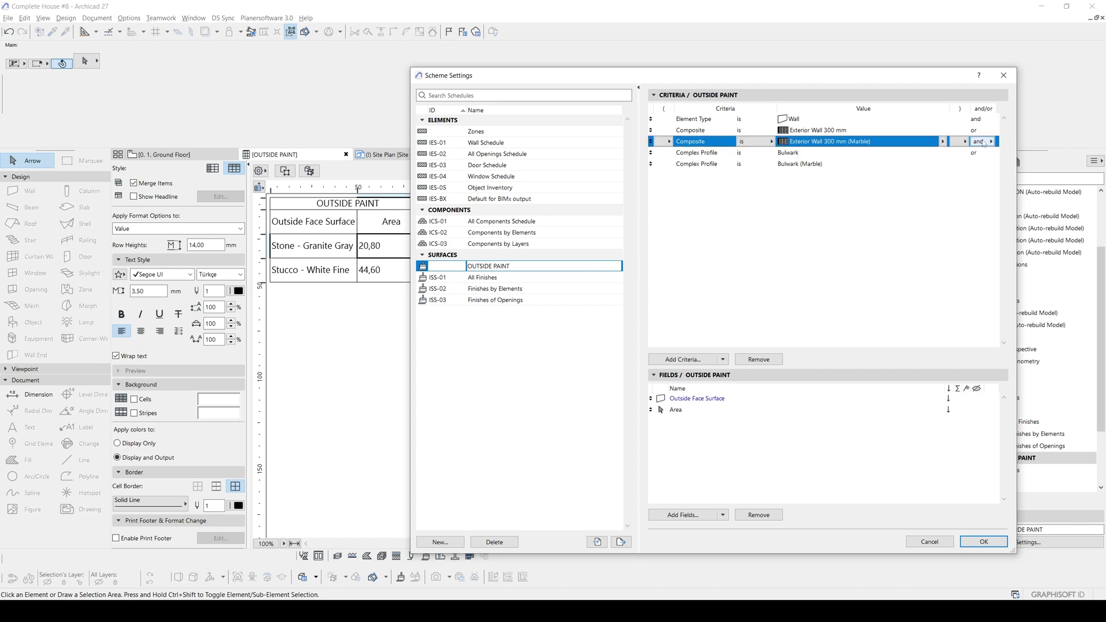
click(991, 141)
click(1009, 153)
click(939, 200)
click(984, 541)
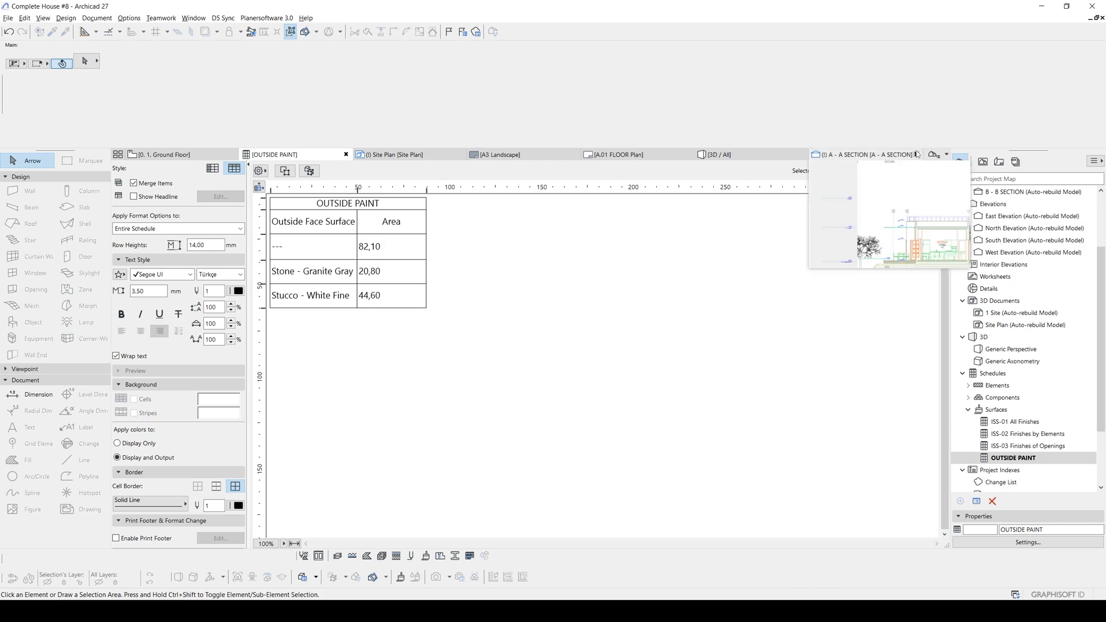
- Select the 82,10 row's walls, show them in 3D and orbit to the roof parapets
click(380, 248)
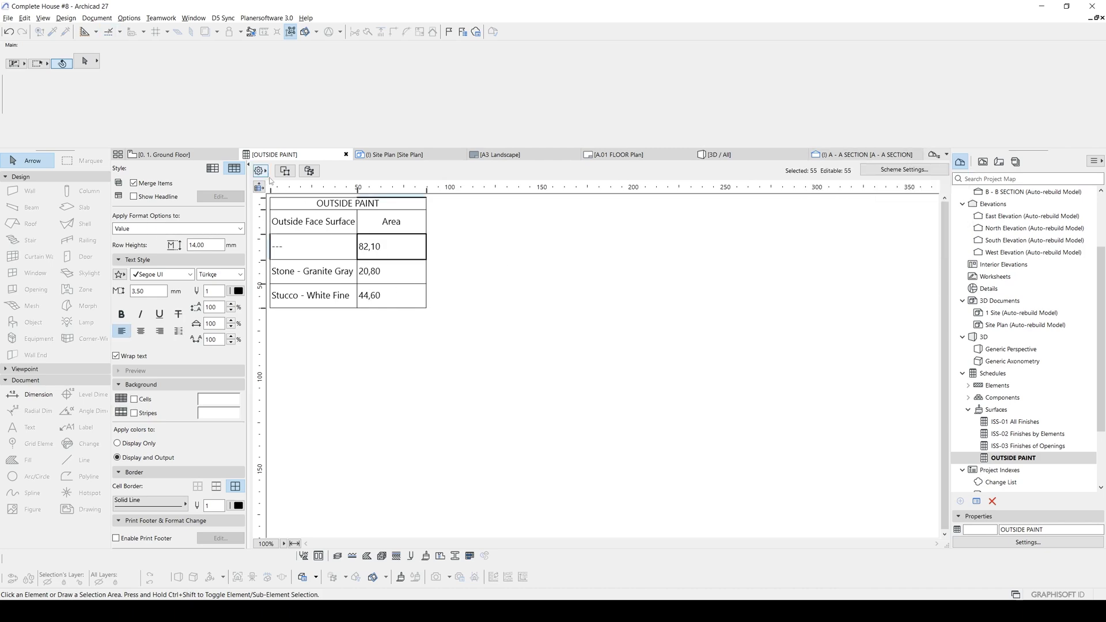
key(F3)
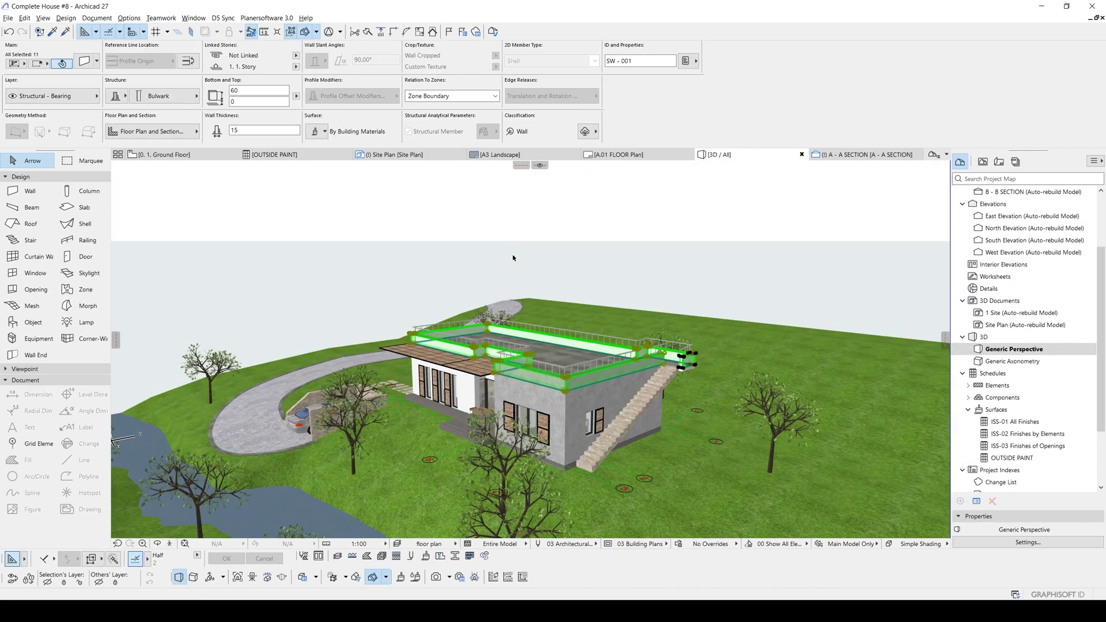
scroll(587, 365, up, 2)
scroll(587, 366, up, 2)
scroll(587, 365, up, 2)
mouse_move(587, 365)
shift+middle_down()
mouse_move(686, 378)
mouse_move(563, 367)
shift+middle_up()
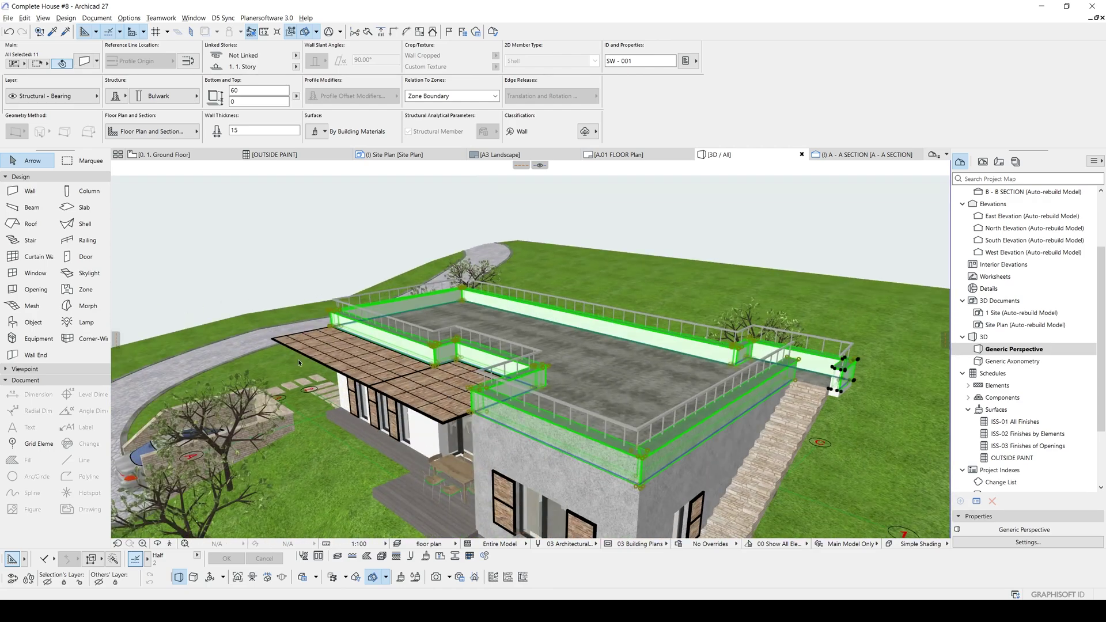
shift+middle_drag(563, 367, 353, 381)
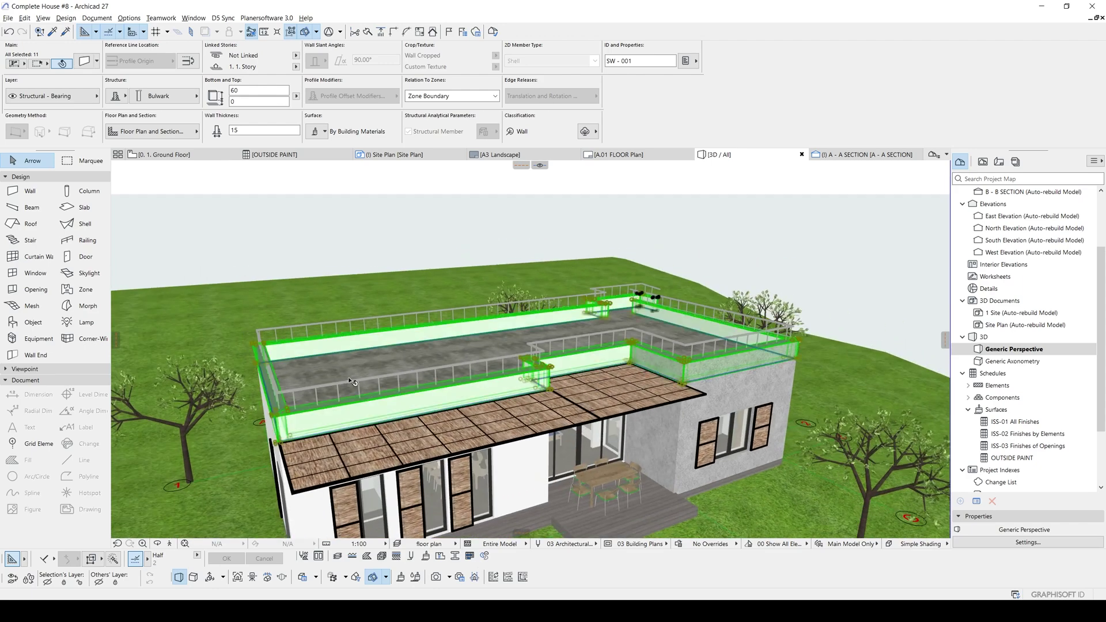
- Clear the parapet wall selection in the 3D window
click(328, 253)
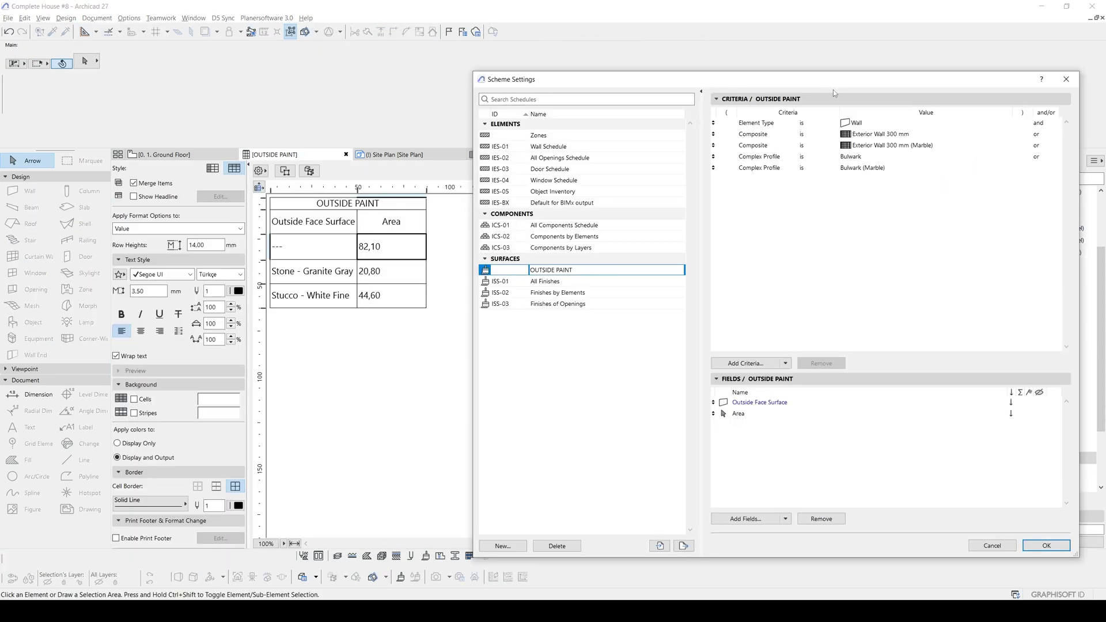